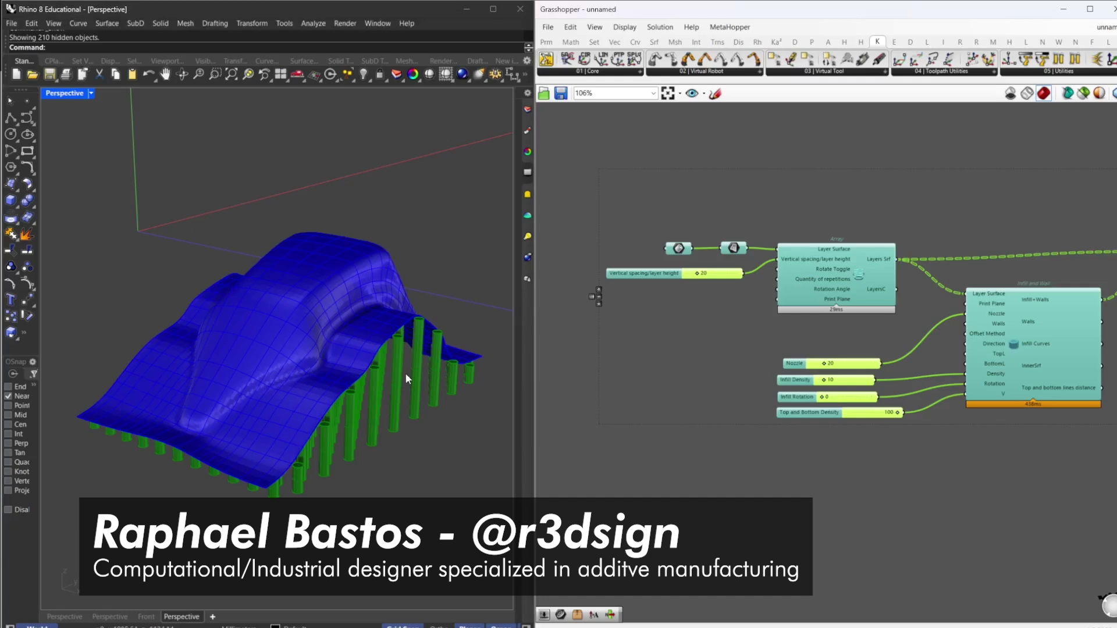
Turn on the preview of the Brep parameter that feeds the layer surface
{"action": "right_click_drag", "start_coordinate": [366, 377], "coordinate": [173, 436]}
{"action": "scroll", "coordinate": [227, 395], "scroll_direction": "down", "scroll_amount": 8}
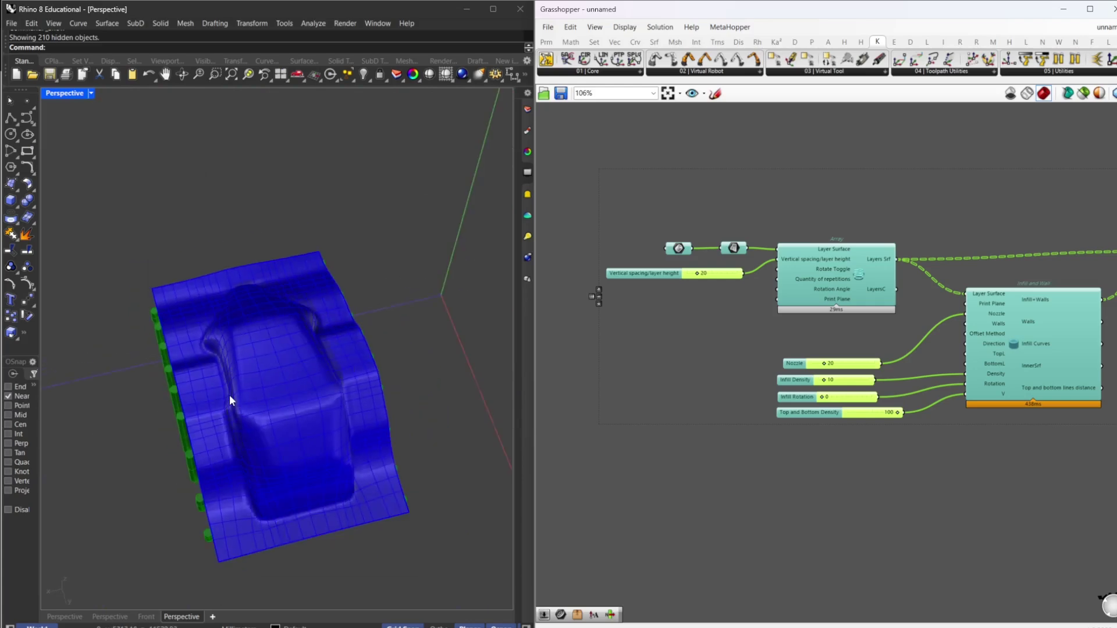
{"action": "right_click_drag", "start_coordinate": [219, 393], "coordinate": [509, 314]}
{"action": "scroll", "coordinate": [207, 415], "scroll_direction": "up", "scroll_amount": 5}
{"action": "left_click", "coordinate": [675, 249]}
{"action": "middle_click", "coordinate": [674, 249]}
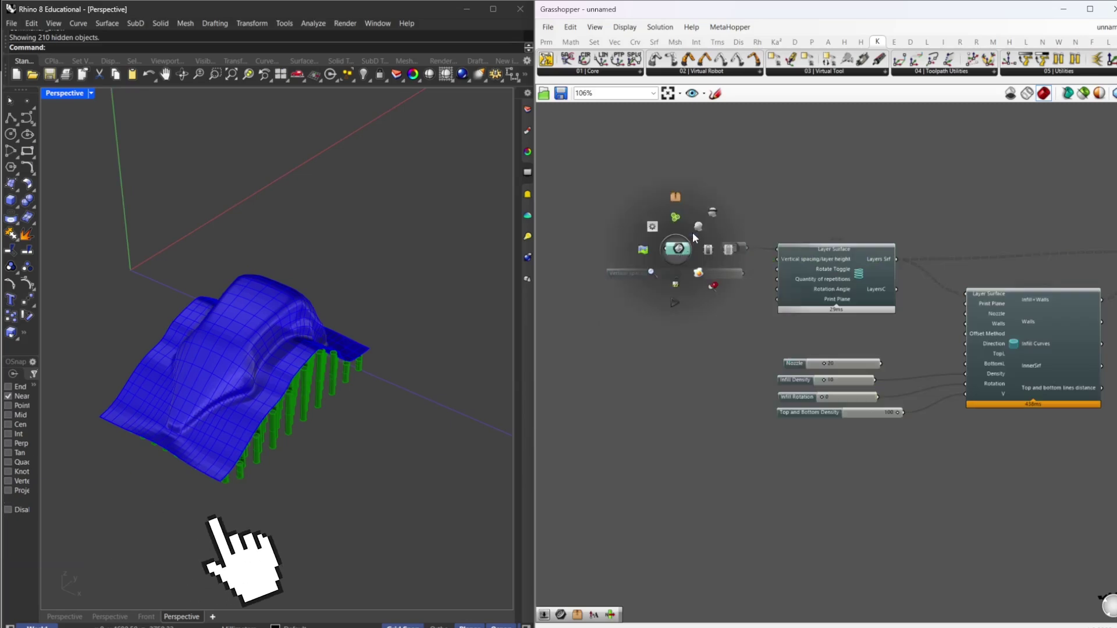
{"action": "left_click", "coordinate": [697, 229]}
Select the car-shaped surface in the viewport and assign it as the single Brep of the Brep parameter
{"action": "left_click", "coordinate": [260, 302]}
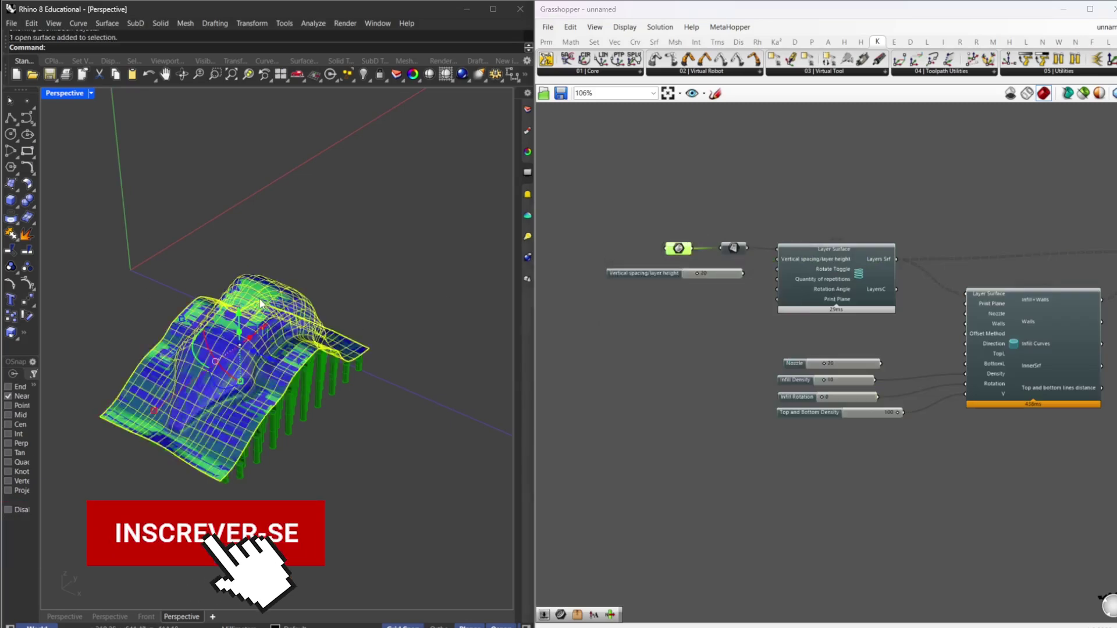
{"action": "left_click", "coordinate": [543, 274]}
{"action": "right_click", "coordinate": [678, 249]}
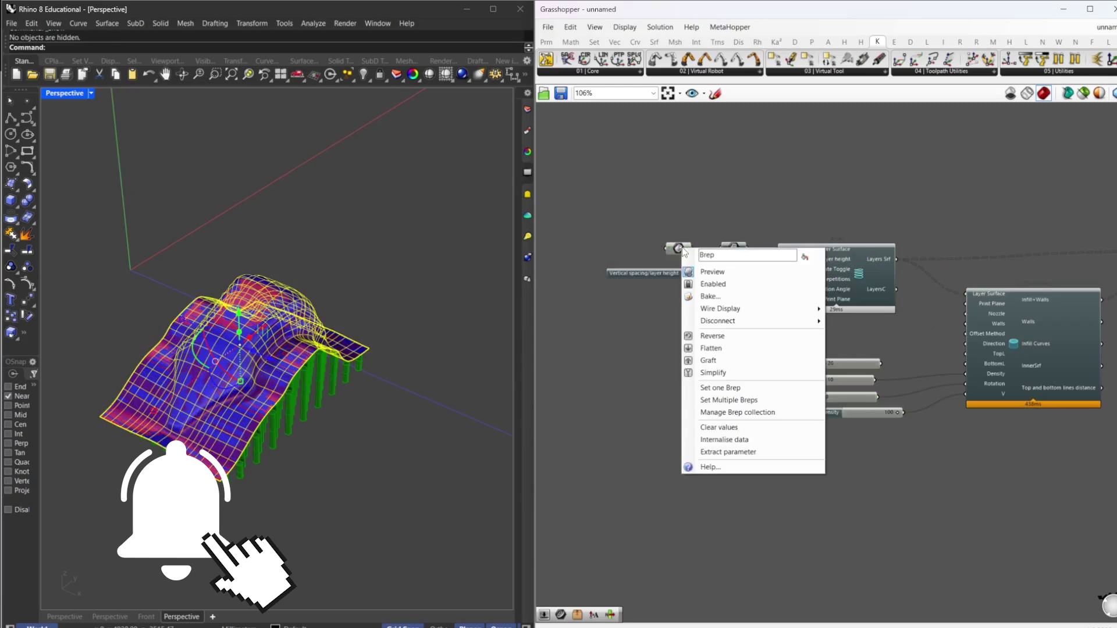
{"action": "left_click", "coordinate": [745, 387]}
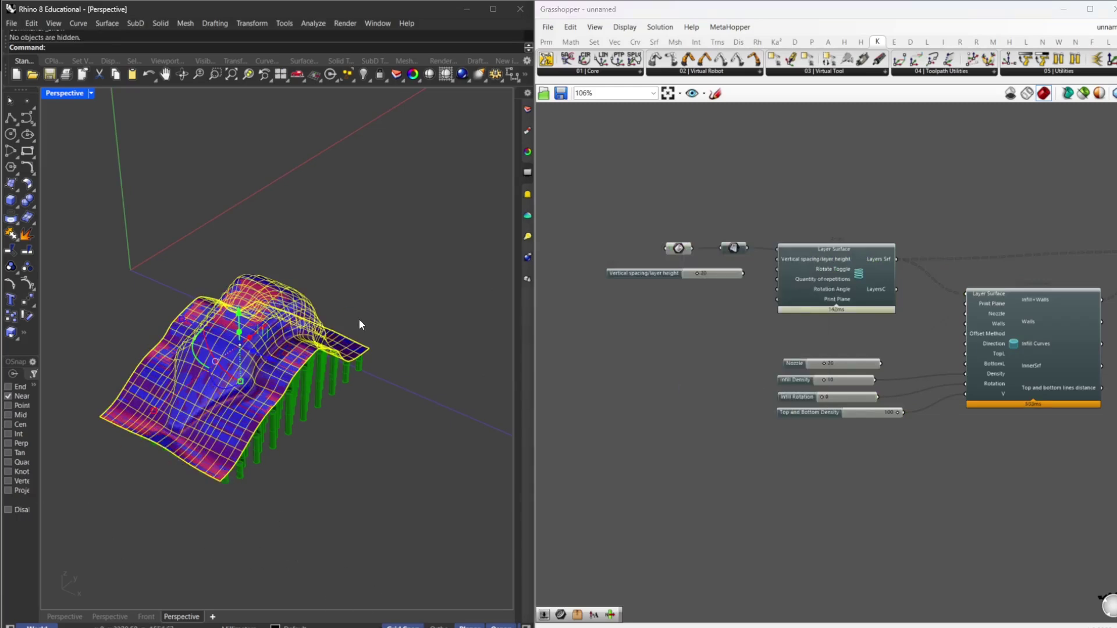
Select all modelled objects, including the surface and its support columns, and hide them
{"action": "scroll", "coordinate": [401, 308], "scroll_direction": "up", "scroll_amount": 5}
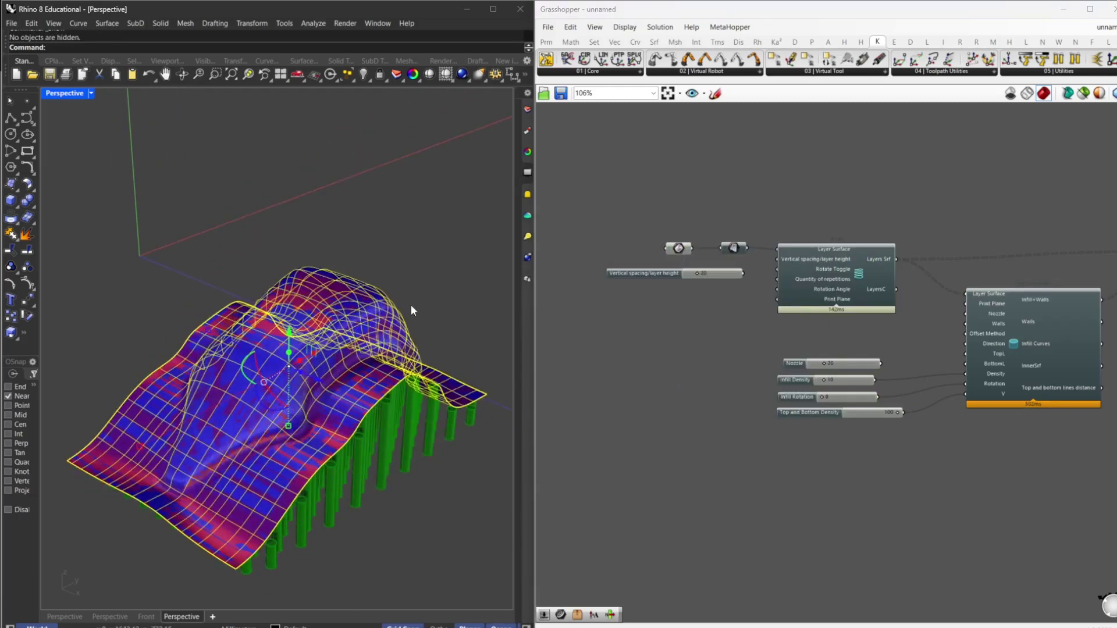
{"action": "key", "text": "ctrl+a"}
{"action": "middle_click", "coordinate": [416, 284]}
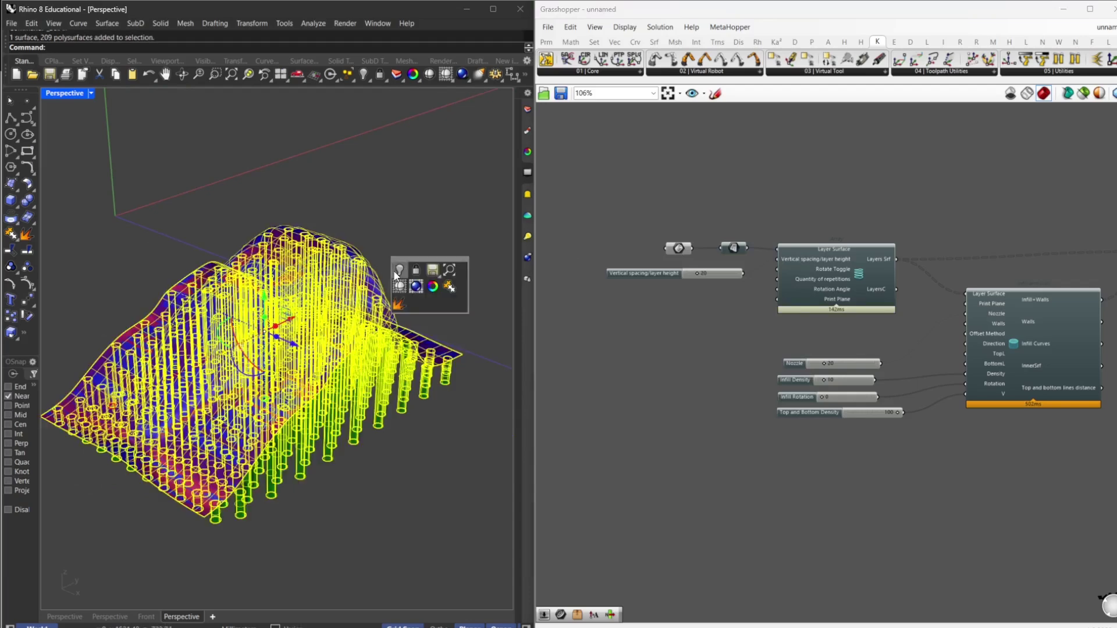
{"action": "left_click", "coordinate": [398, 271]}
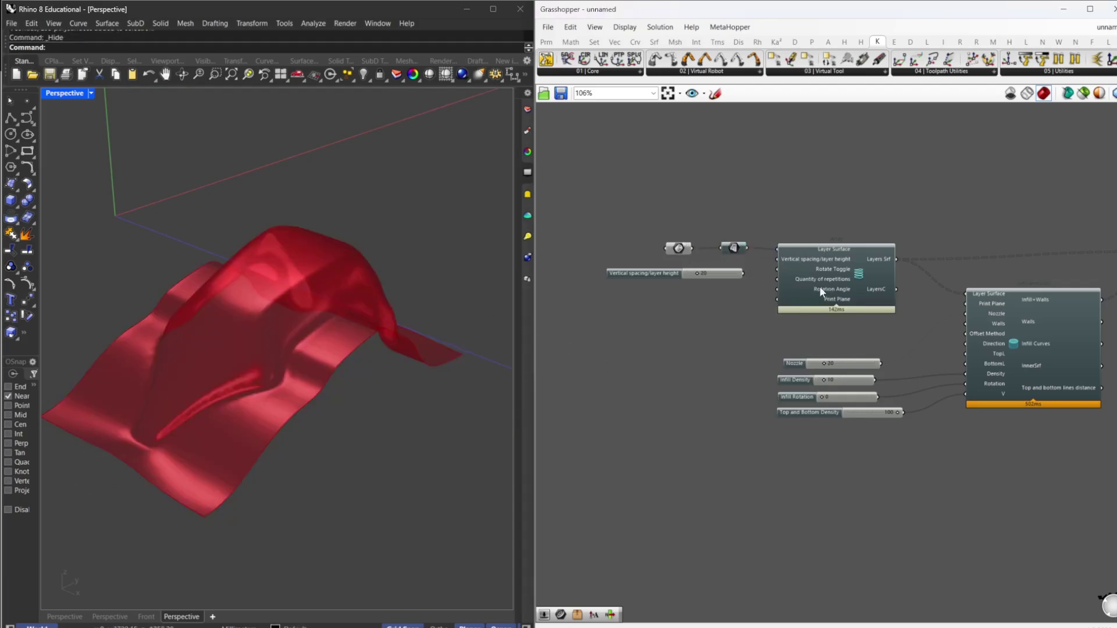
Turn on the preview of the Array component to display the stacked layer surfaces
{"action": "left_click", "coordinate": [716, 272]}
{"action": "left_click", "coordinate": [878, 280]}
{"action": "scroll", "coordinate": [878, 281], "scroll_direction": "up", "scroll_amount": 4}
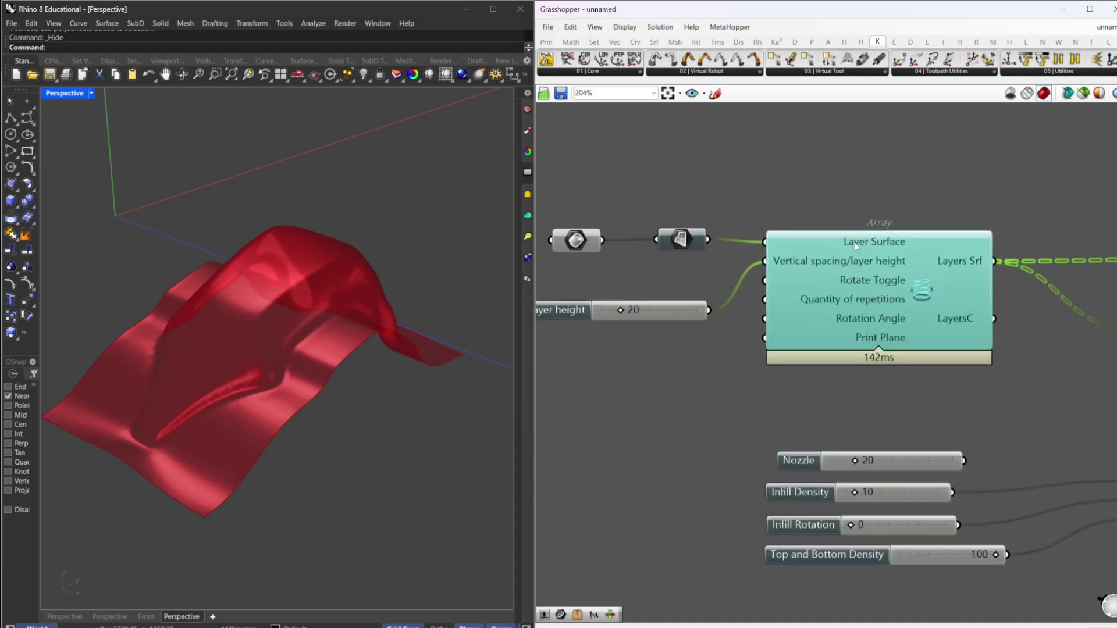
{"action": "scroll", "coordinate": [856, 246], "scroll_direction": "down", "scroll_amount": 2}
{"action": "middle_click", "coordinate": [895, 281]}
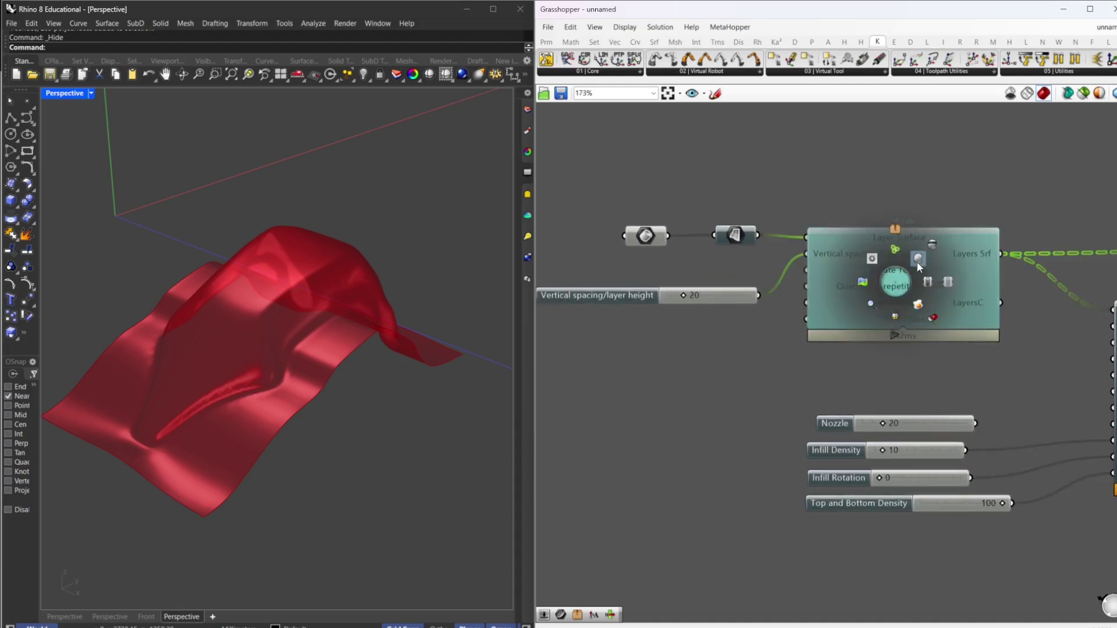
{"action": "left_click", "coordinate": [917, 259]}
{"action": "left_click", "coordinate": [860, 191]}
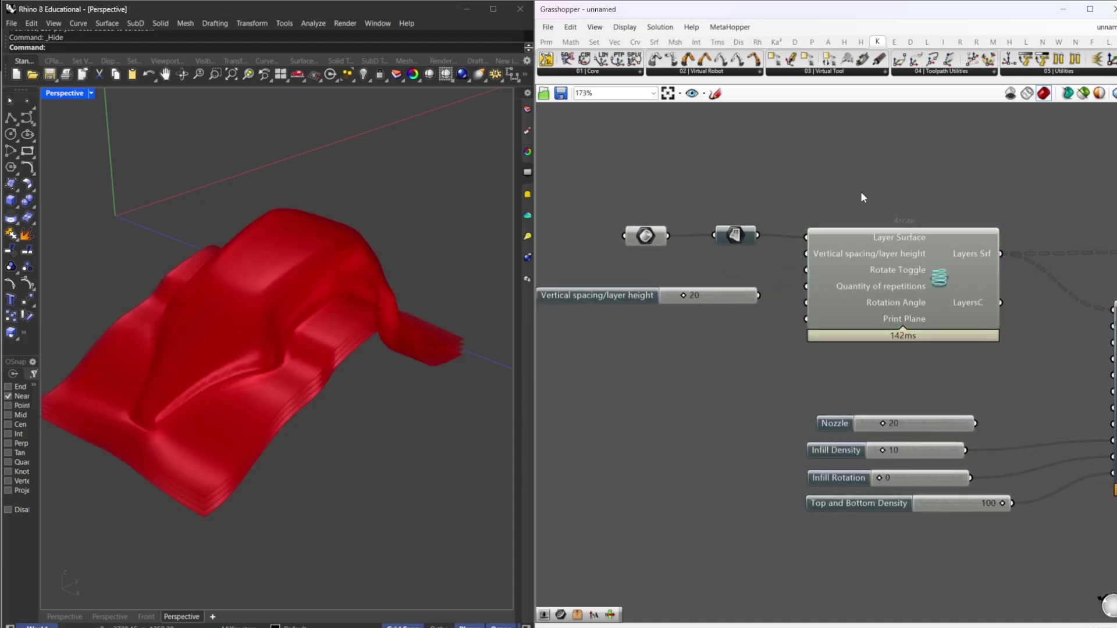
Examine the arrayed layer surfaces from several angles and the Array component's connection into Infill and Wall
{"action": "right_click_drag", "start_coordinate": [301, 484], "coordinate": [271, 414]}
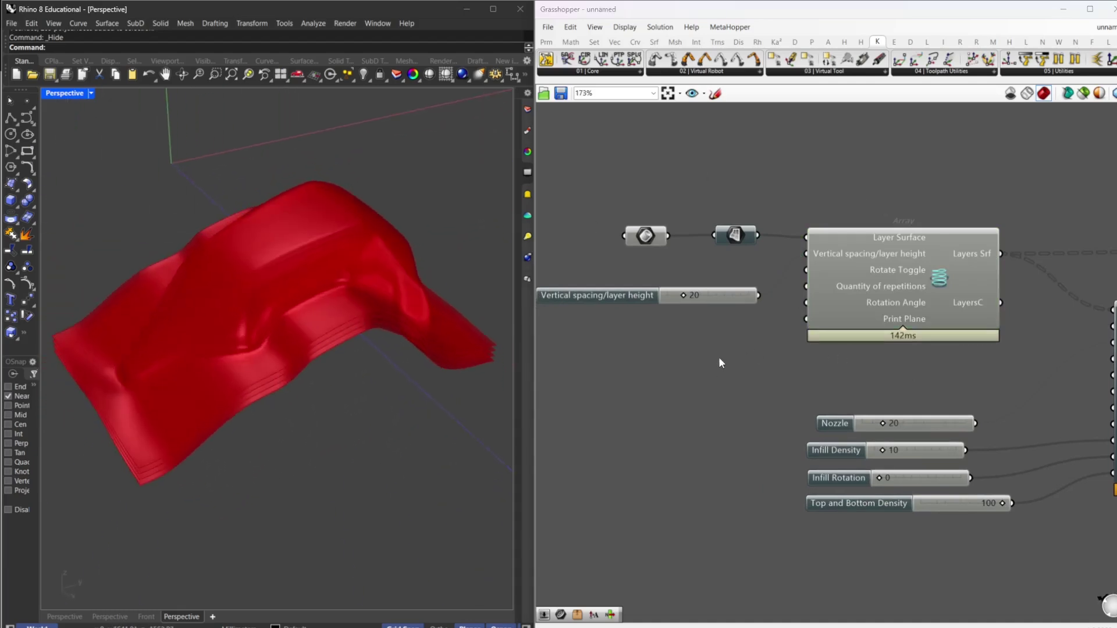
{"action": "right_click_drag", "start_coordinate": [260, 355], "coordinate": [317, 350]}
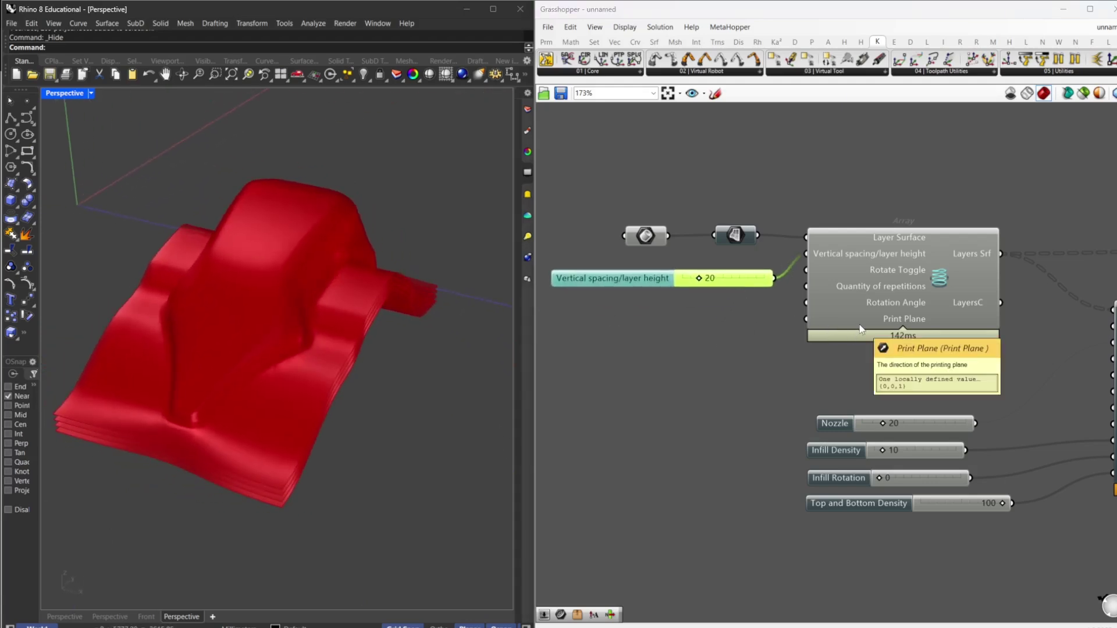
{"action": "left_click", "coordinate": [848, 305]}
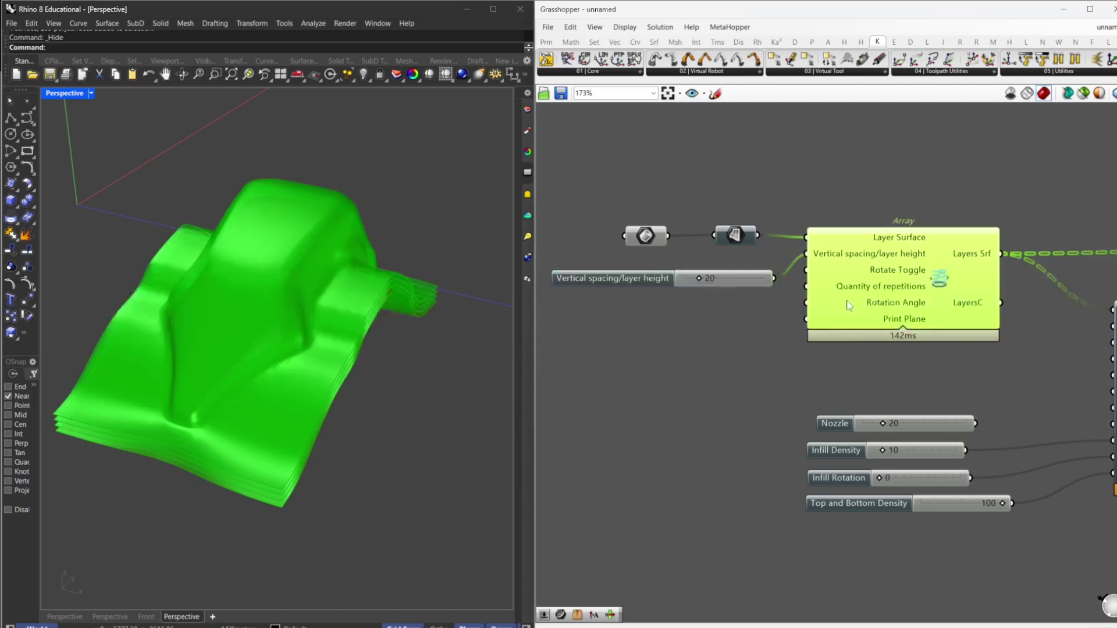
{"action": "right_click_drag", "start_coordinate": [357, 349], "coordinate": [384, 344]}
{"action": "right_click_drag", "start_coordinate": [269, 363], "coordinate": [251, 333]}
{"action": "right_click_drag", "start_coordinate": [935, 355], "coordinate": [721, 365]}
{"action": "scroll", "coordinate": [721, 365], "scroll_direction": "down", "scroll_amount": 2}
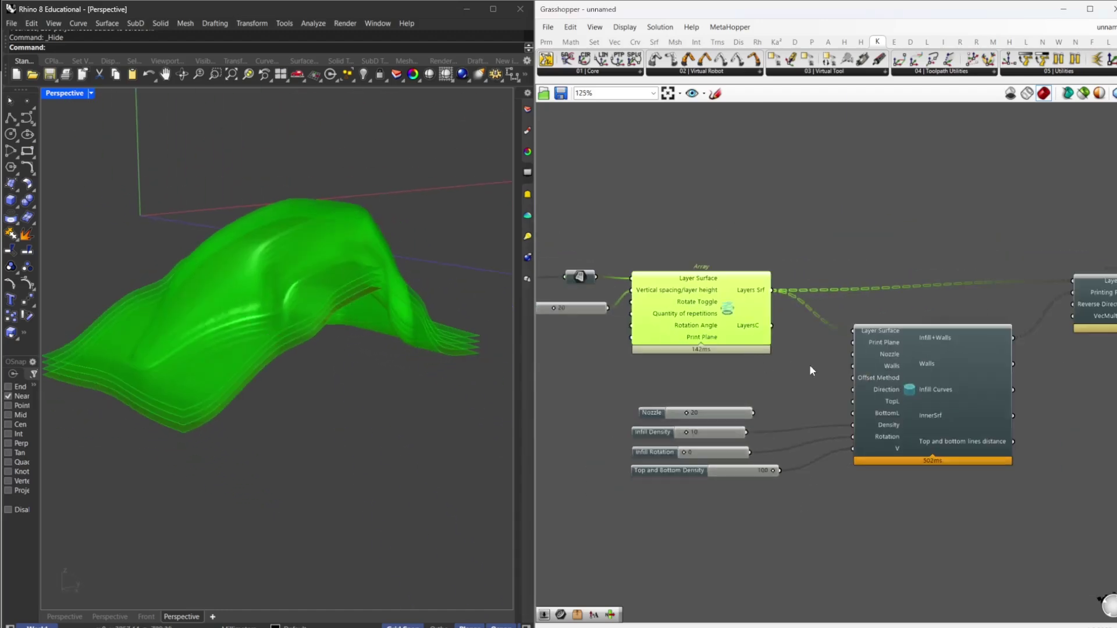
{"action": "right_click_drag", "start_coordinate": [958, 319], "coordinate": [922, 299]}
{"action": "scroll", "coordinate": [923, 299], "scroll_direction": "up", "scroll_amount": 3}
{"action": "left_click", "coordinate": [898, 282]}
{"action": "right_click_drag", "start_coordinate": [620, 277], "coordinate": [722, 274]}
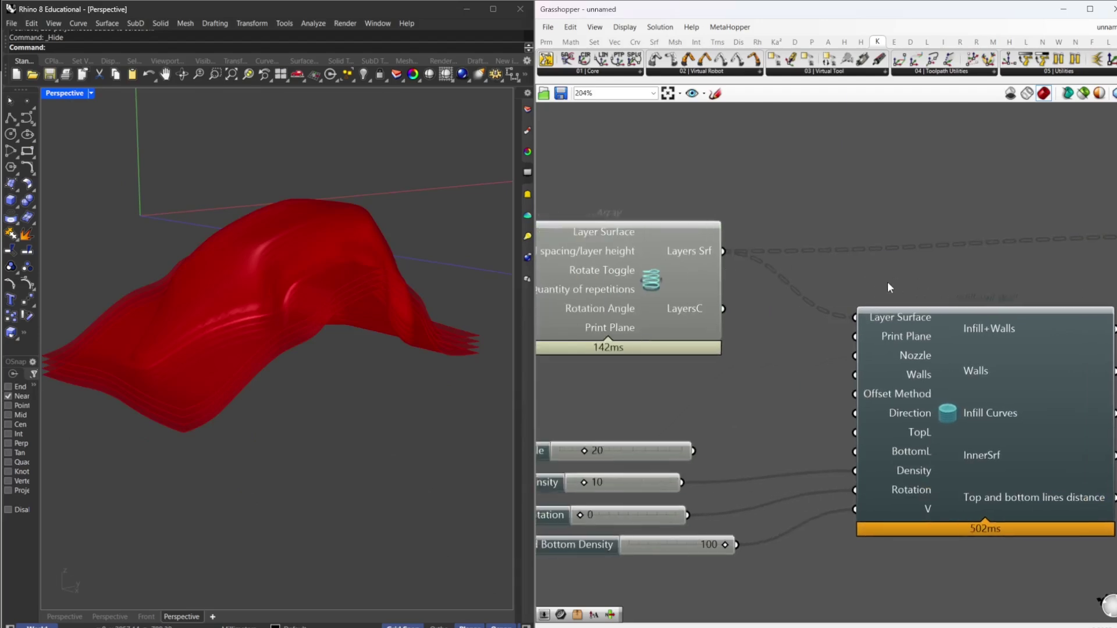
{"action": "right_click_drag", "start_coordinate": [881, 281], "coordinate": [827, 268]}
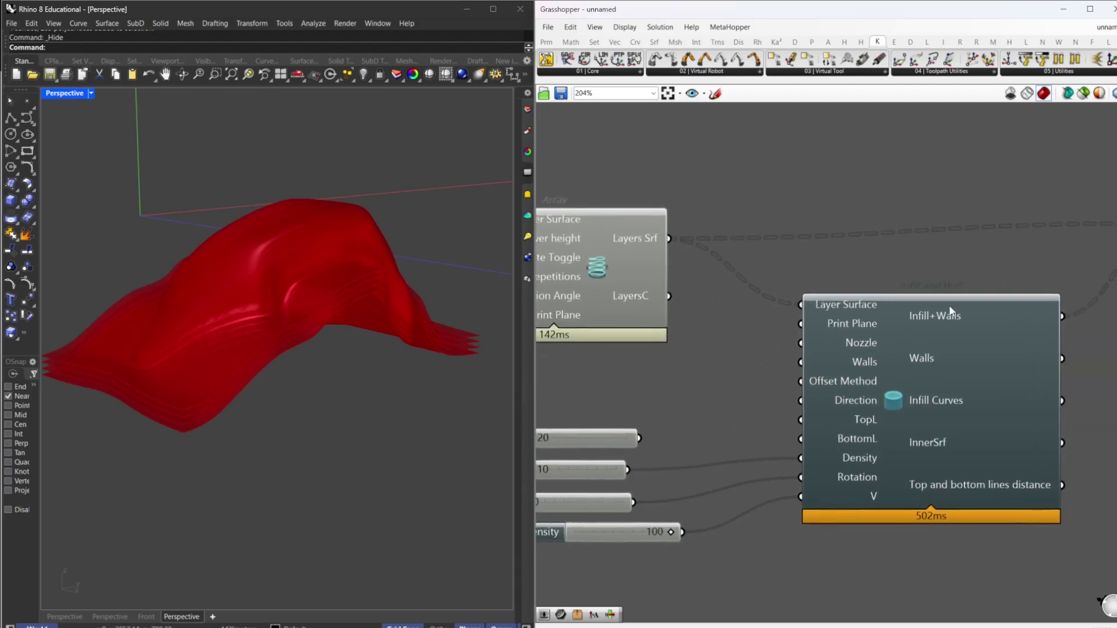
Hide the Array component's preview and turn on the Infill and Wall component's preview
{"action": "left_click", "coordinate": [929, 306]}
{"action": "left_click", "coordinate": [926, 263]}
{"action": "left_click", "coordinate": [900, 349]}
{"action": "left_click", "coordinate": [630, 298]}
{"action": "middle_click", "coordinate": [627, 297]}
{"action": "left_click", "coordinate": [858, 255]}
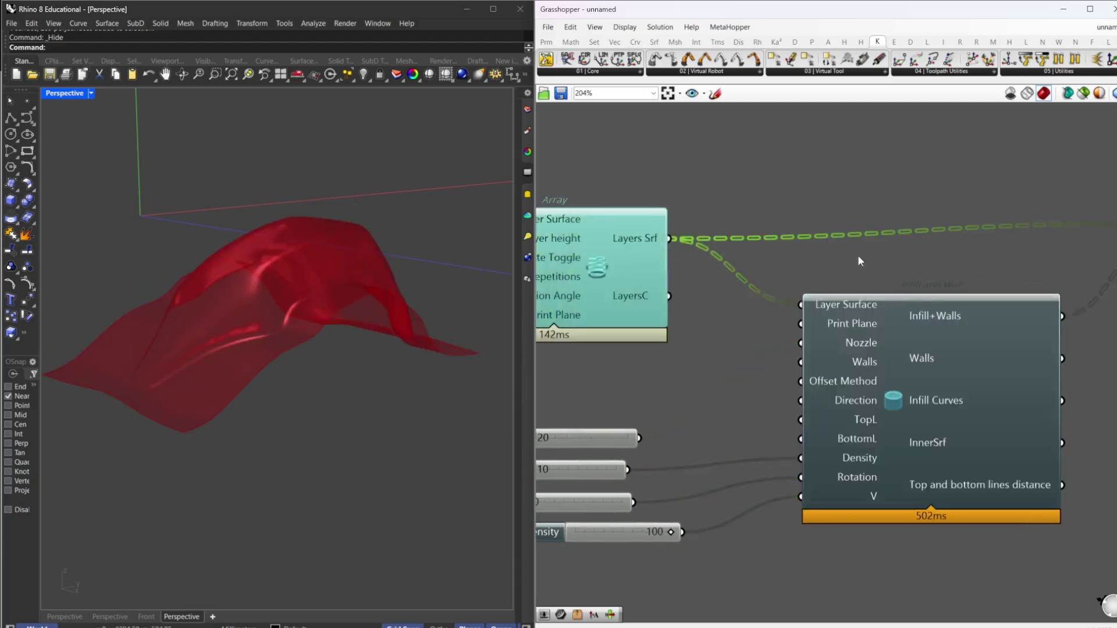
{"action": "left_click", "coordinate": [916, 358]}
{"action": "middle_click", "coordinate": [916, 358]}
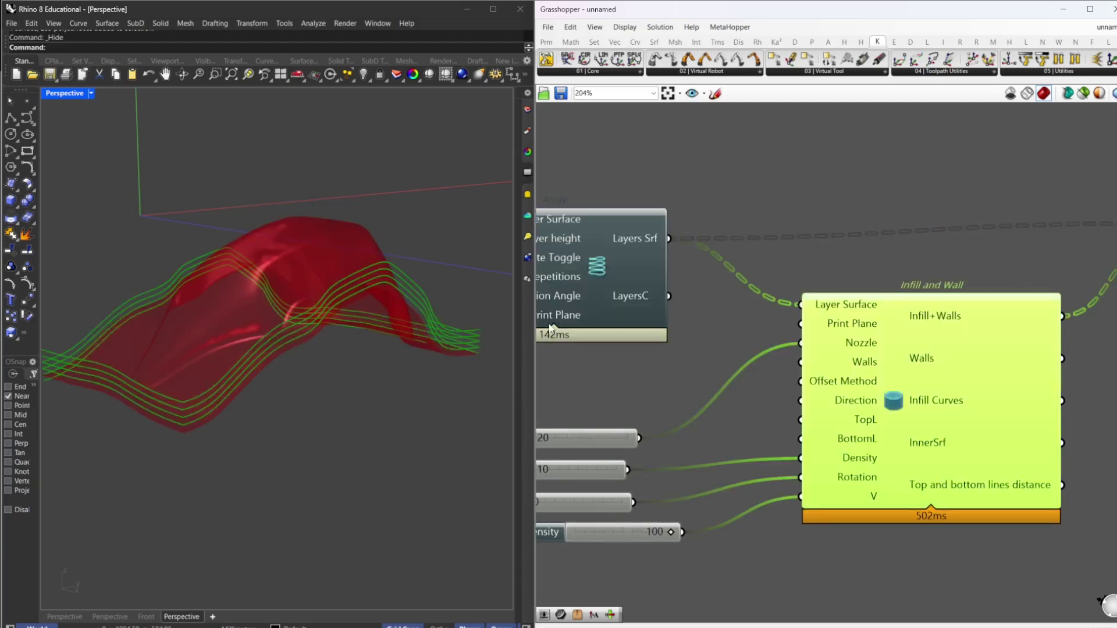
{"action": "right_click_drag", "start_coordinate": [303, 326], "coordinate": [251, 371]}
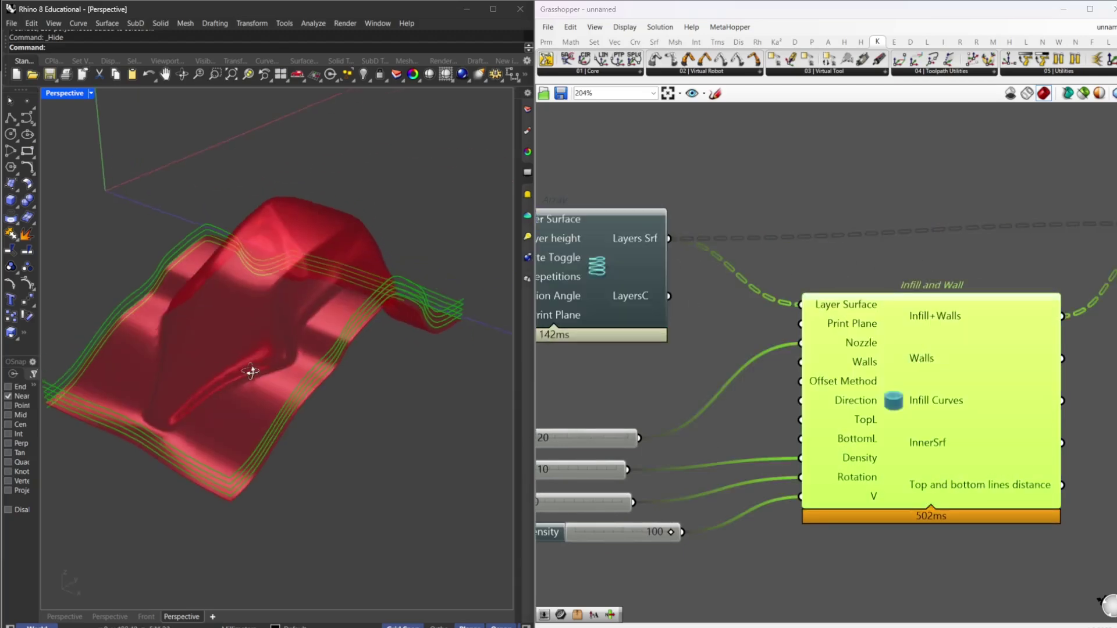
Switch to the maximized Front viewport in wireframe and set its view to Perspective
{"action": "double_click", "coordinate": [75, 97]}
{"action": "double_click", "coordinate": [54, 356]}
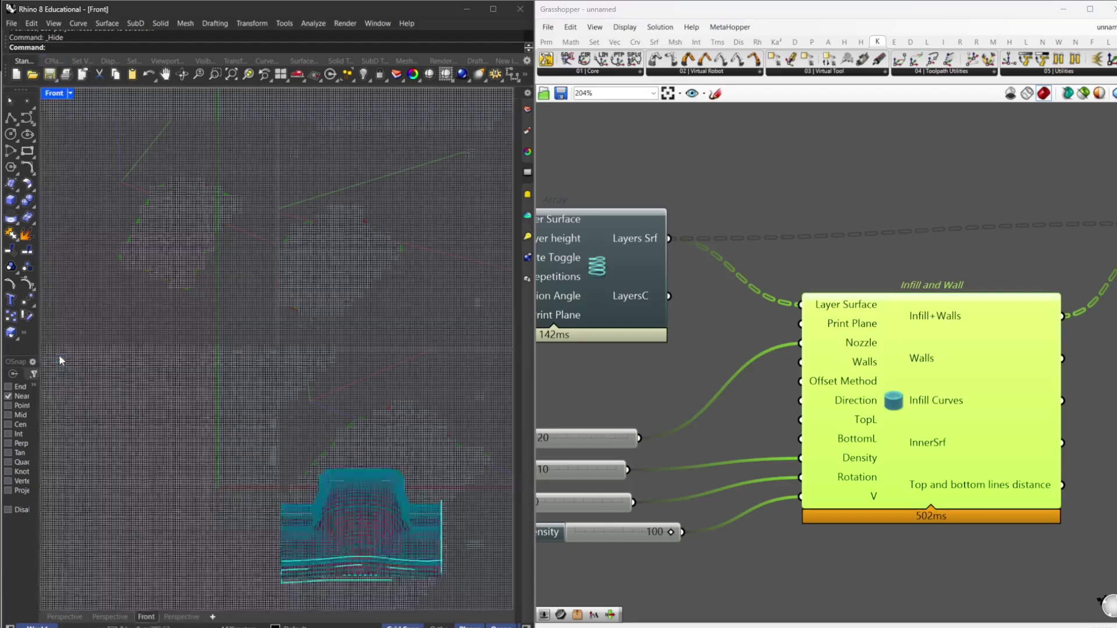
{"action": "left_click", "coordinate": [70, 93]}
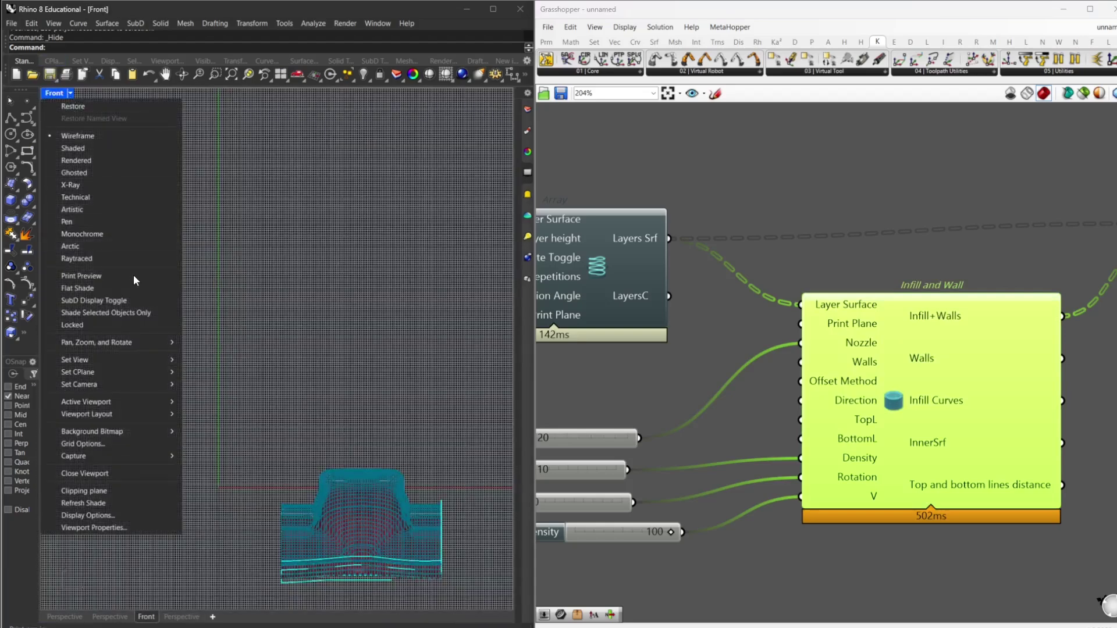
{"action": "mouse_move", "coordinate": [146, 359]}
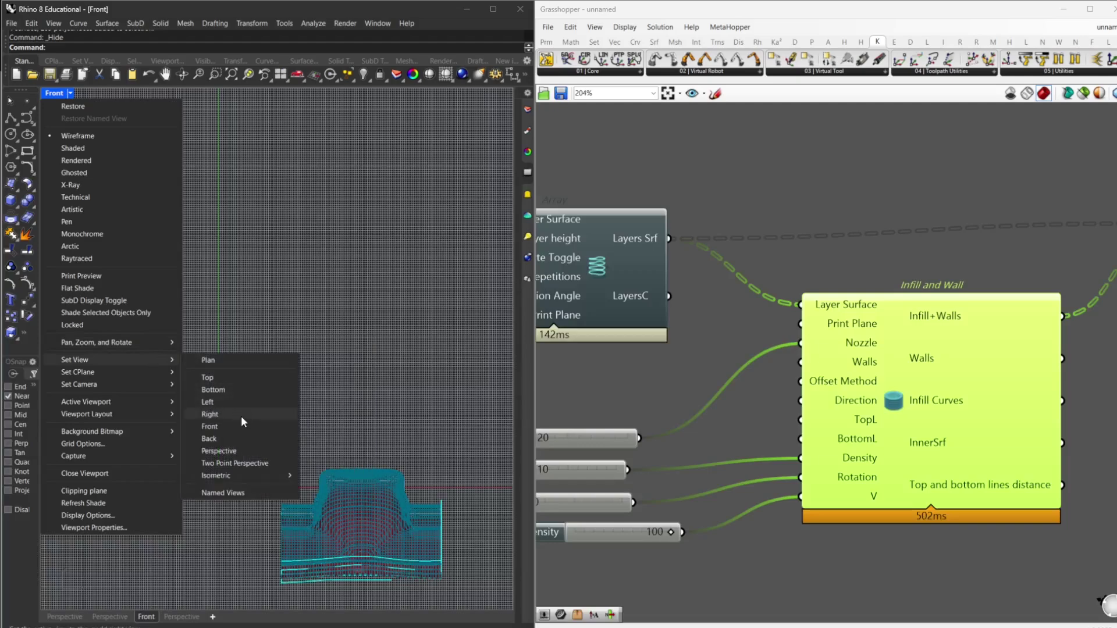
{"action": "left_click", "coordinate": [249, 452]}
{"action": "right_click_drag", "start_coordinate": [305, 457], "coordinate": [235, 296], "text": "shift"}
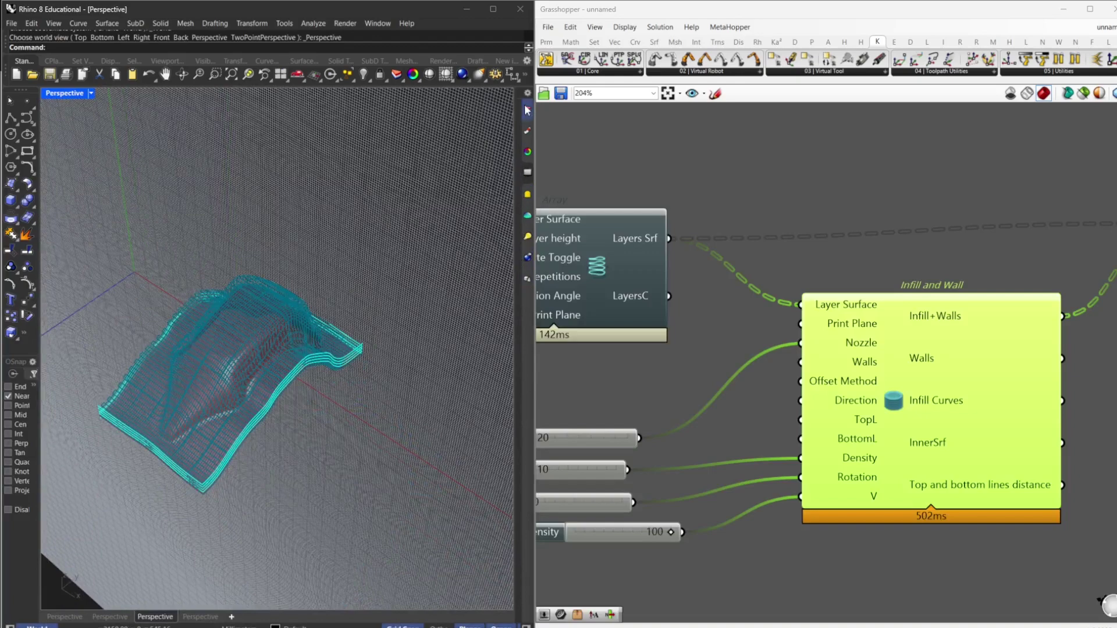
{"action": "right_click_drag", "start_coordinate": [395, 242], "coordinate": [385, 260]}
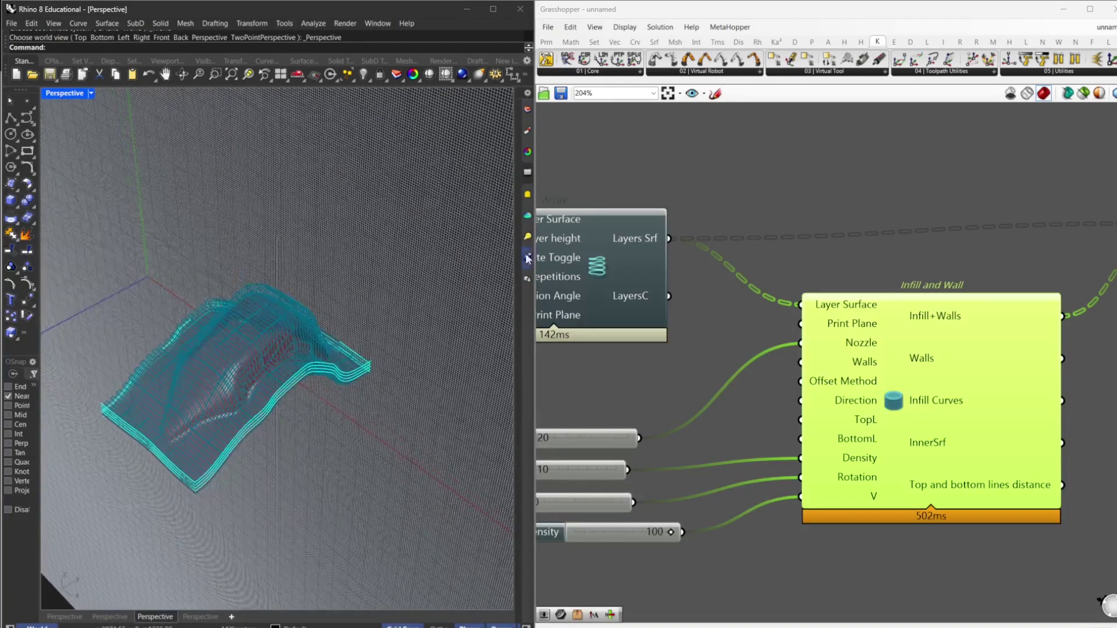
Turn off the grid in the display settings of the wireframe Perspective viewport
{"action": "left_click_drag", "start_coordinate": [452, 247], "coordinate": [429, 256]}
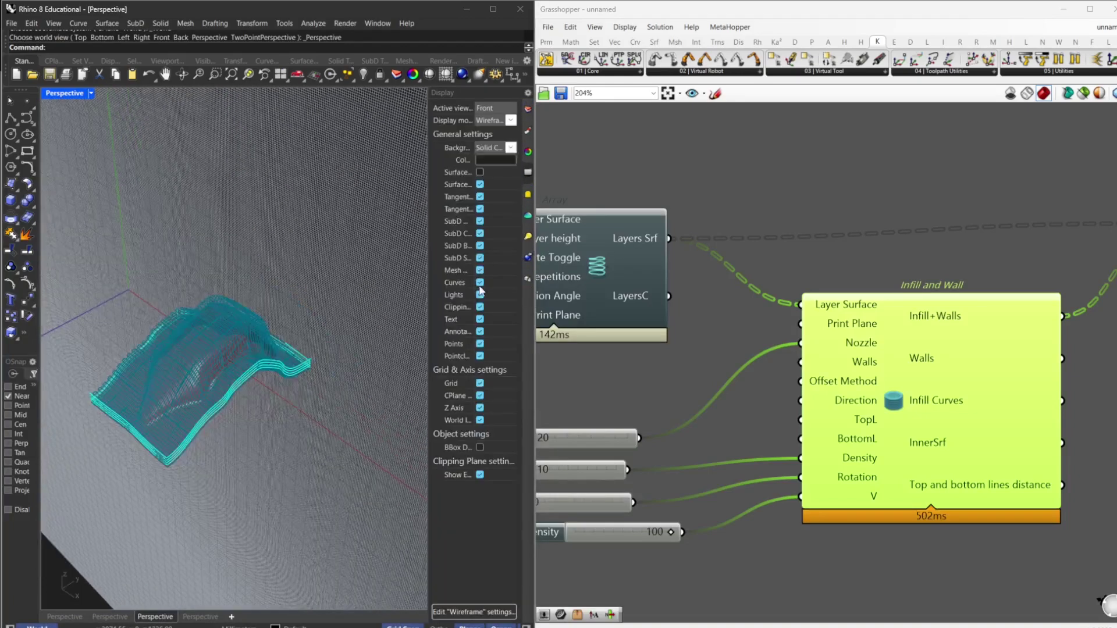
{"action": "left_click", "coordinate": [480, 384]}
{"action": "right_click_drag", "start_coordinate": [273, 362], "coordinate": [235, 353]}
{"action": "scroll", "coordinate": [192, 406], "scroll_direction": "up", "scroll_amount": 5}
{"action": "right_click_drag", "start_coordinate": [192, 407], "coordinate": [214, 393]}
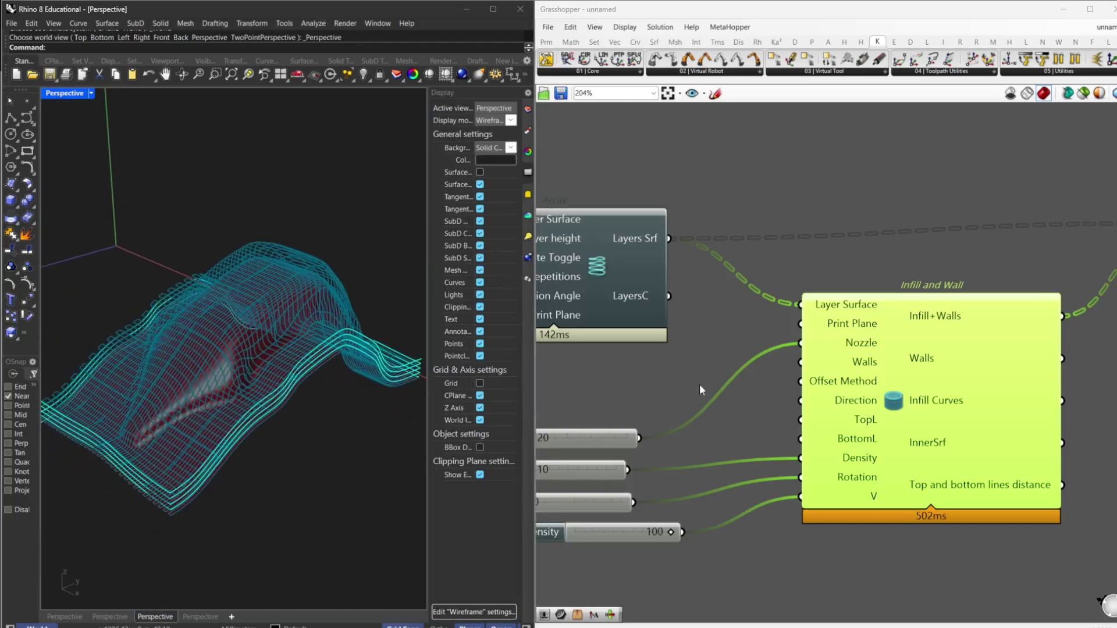
Select all Grasshopper components and turn off their previews
{"action": "right_click_drag", "start_coordinate": [992, 262], "coordinate": [892, 232]}
{"action": "left_click", "coordinate": [893, 232]}
{"action": "scroll", "coordinate": [826, 266], "scroll_direction": "down", "scroll_amount": 1}
{"action": "left_click", "coordinate": [829, 320]}
{"action": "right_click_drag", "start_coordinate": [204, 375], "coordinate": [281, 367]}
{"action": "right_click_drag", "start_coordinate": [985, 373], "coordinate": [1047, 313]}
{"action": "key", "text": "ctrl+a"}
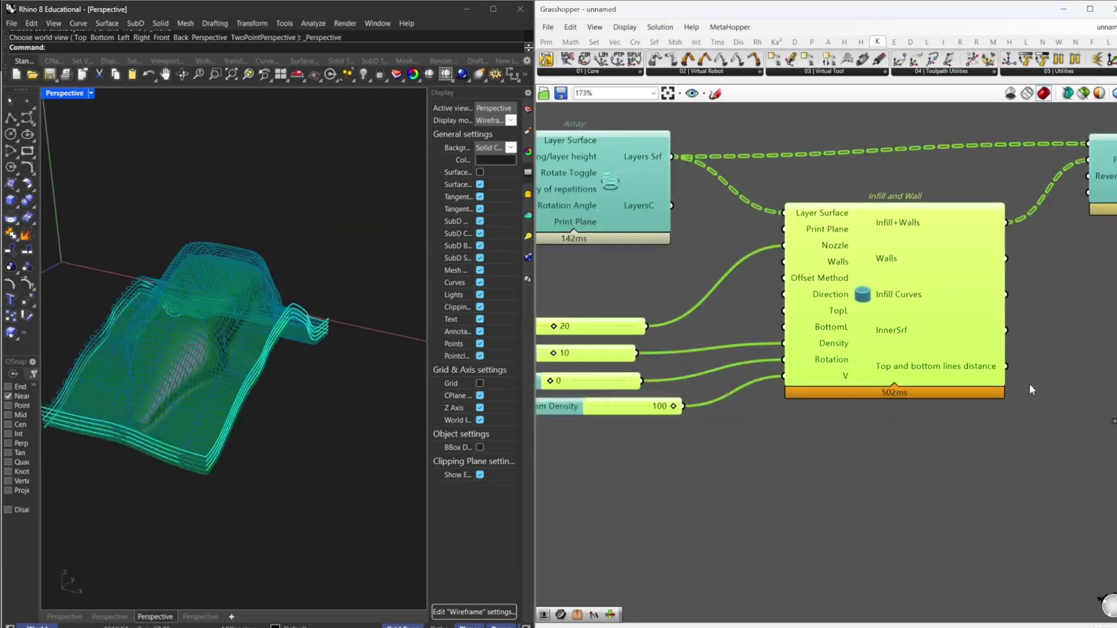
{"action": "middle_click", "coordinate": [1035, 370]}
{"action": "left_click", "coordinate": [1058, 347]}
Turn the Infill and Wall component's preview back on by itself
{"action": "left_click", "coordinate": [856, 304]}
{"action": "middle_click", "coordinate": [856, 304]}
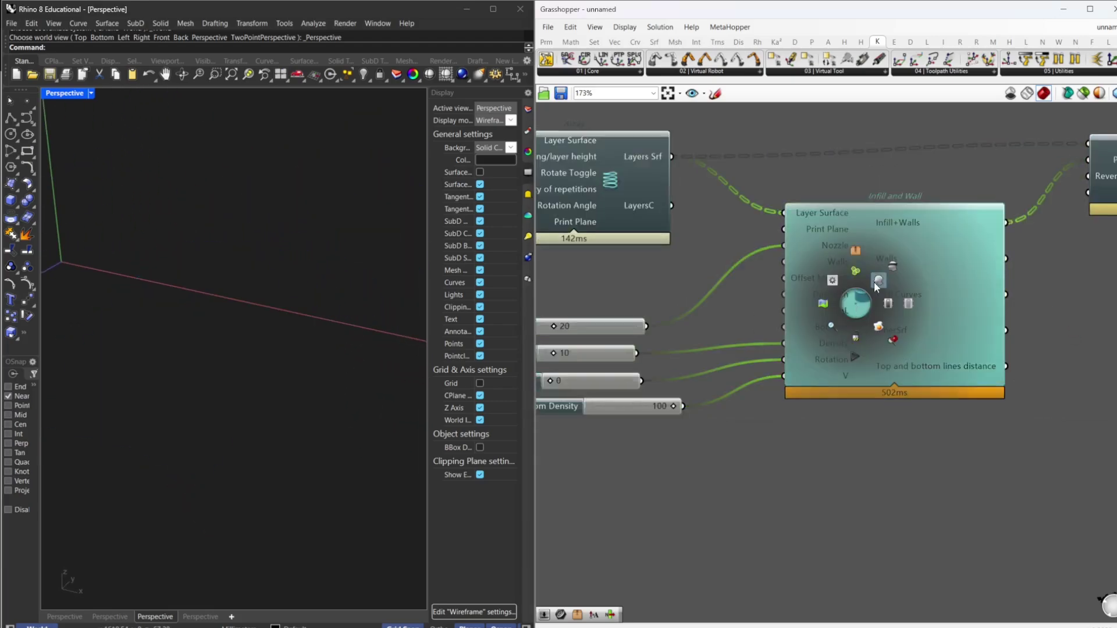
{"action": "left_click", "coordinate": [874, 282]}
Set the Top and Bottom Density slider to 42 and inspect the infill curves
{"action": "mouse_move", "coordinate": [250, 360]}
{"action": "right_mouse_down"}
{"action": "mouse_move", "coordinate": [259, 374]}
{"action": "mouse_move", "coordinate": [200, 312]}
{"action": "mouse_move", "coordinate": [226, 311]}
{"action": "mouse_move", "coordinate": [210, 346]}
{"action": "mouse_move", "coordinate": [155, 376]}
{"action": "mouse_move", "coordinate": [147, 424]}
{"action": "mouse_move", "coordinate": [182, 419]}
{"action": "mouse_move", "coordinate": [192, 344]}
{"action": "mouse_move", "coordinate": [209, 369]}
{"action": "mouse_move", "coordinate": [233, 349]}
{"action": "right_mouse_up"}
{"action": "right_click_drag", "start_coordinate": [626, 411], "coordinate": [813, 361]}
{"action": "scroll", "coordinate": [849, 382], "scroll_direction": "up", "scroll_amount": 1}
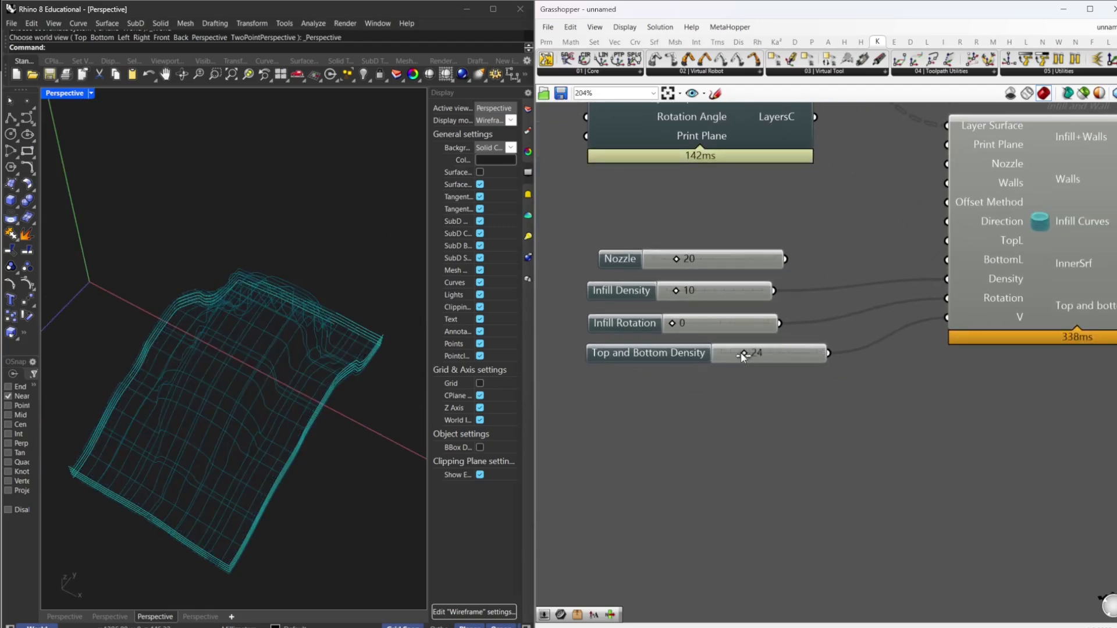
{"action": "right_click_drag", "start_coordinate": [349, 442], "coordinate": [353, 378]}
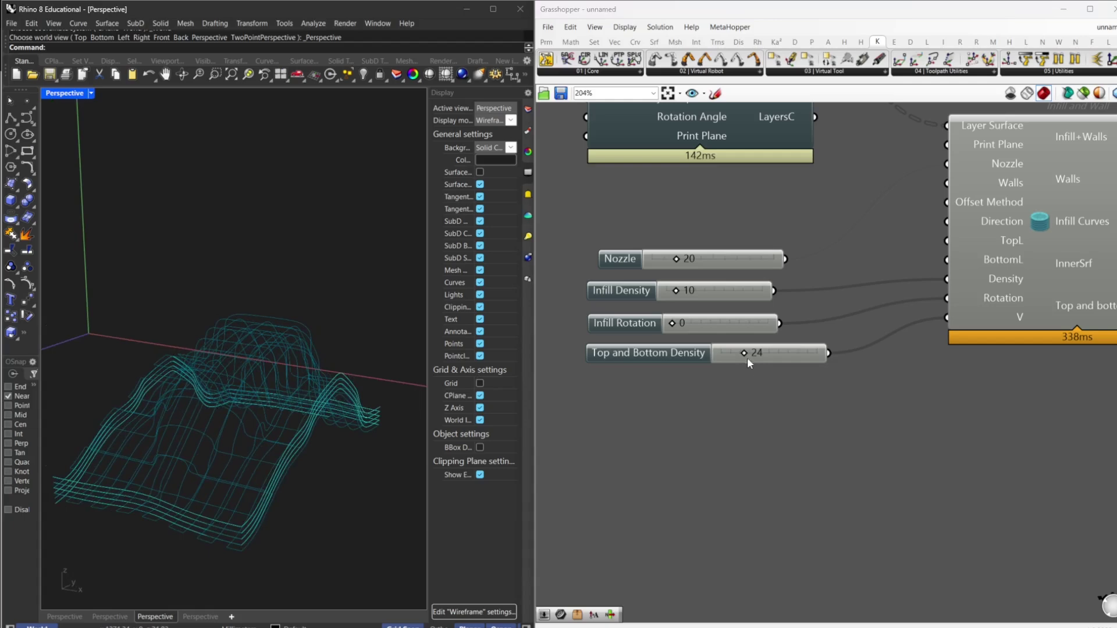
{"action": "right_click_drag", "start_coordinate": [537, 429], "coordinate": [560, 408]}
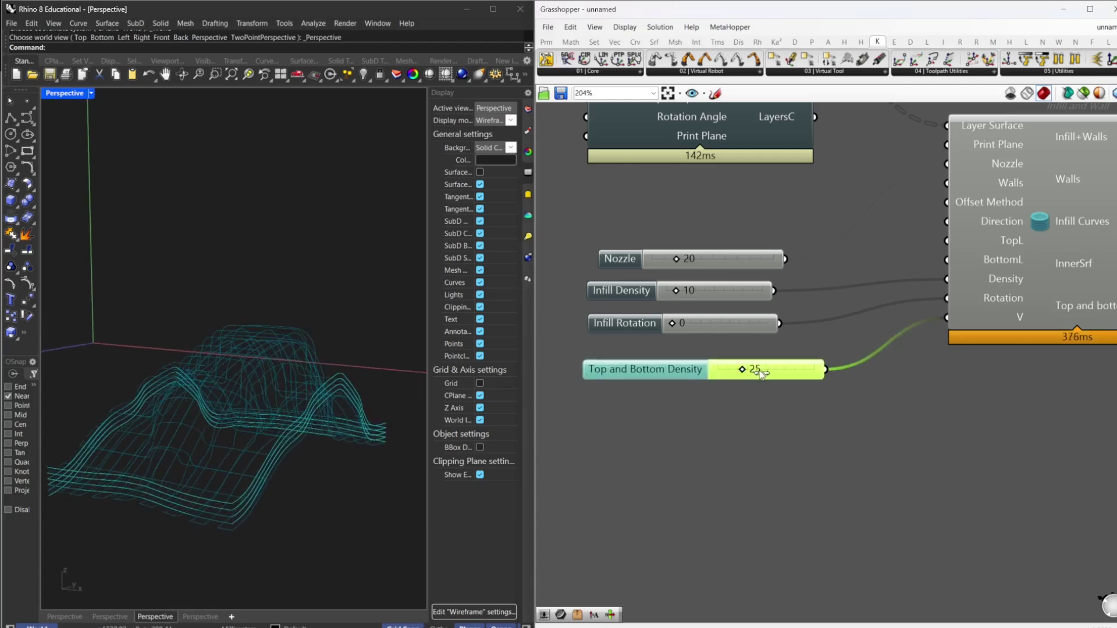
{"action": "right_click_drag", "start_coordinate": [262, 431], "coordinate": [291, 470]}
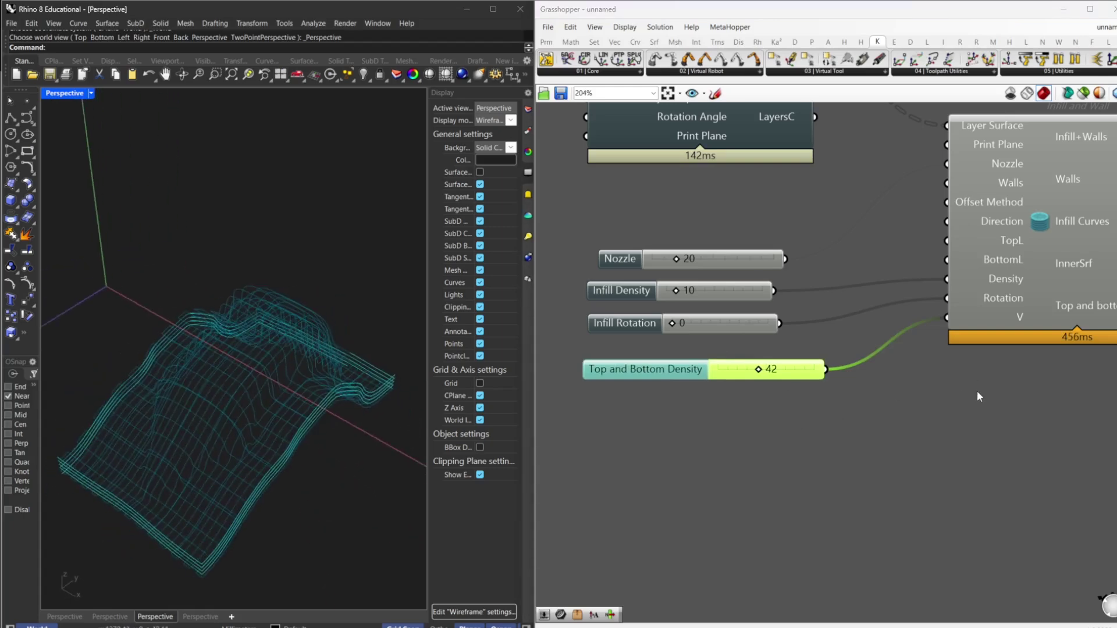
Examine the Normal PPlanes component's inputs and its connections to the layer surfaces and the Infill and Wall output
{"action": "right_click_drag", "start_coordinate": [978, 392], "coordinate": [855, 392]}
{"action": "right_click_drag", "start_coordinate": [958, 243], "coordinate": [667, 324]}
{"action": "scroll", "coordinate": [669, 325], "scroll_direction": "down", "scroll_amount": 1}
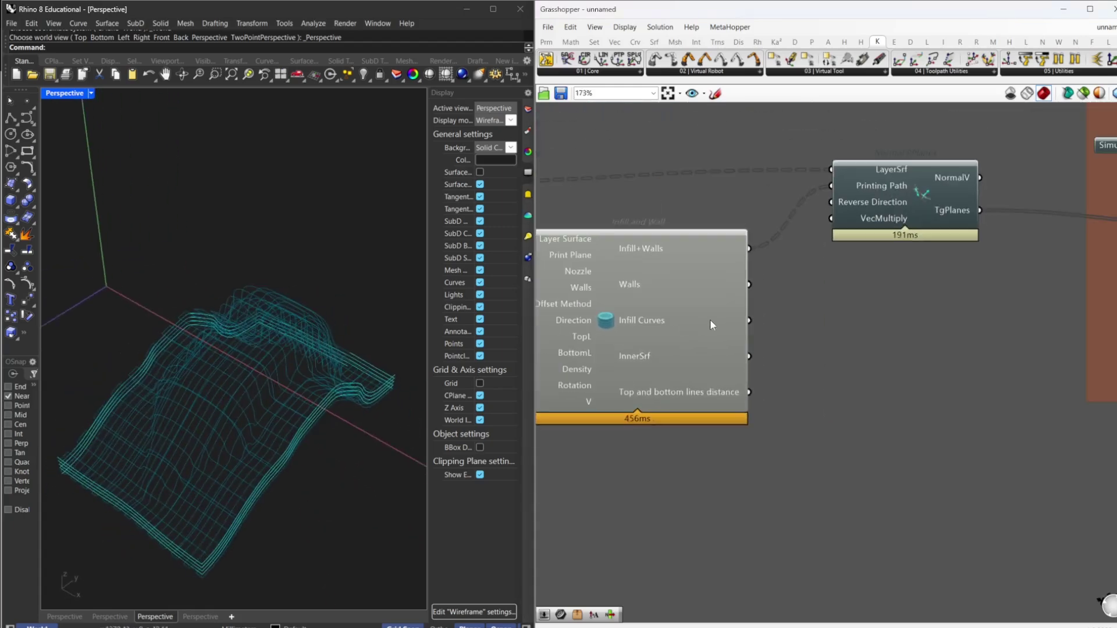
{"action": "left_click", "coordinate": [710, 320]}
{"action": "right_click_drag", "start_coordinate": [986, 266], "coordinate": [920, 272]}
{"action": "left_click", "coordinate": [818, 208]}
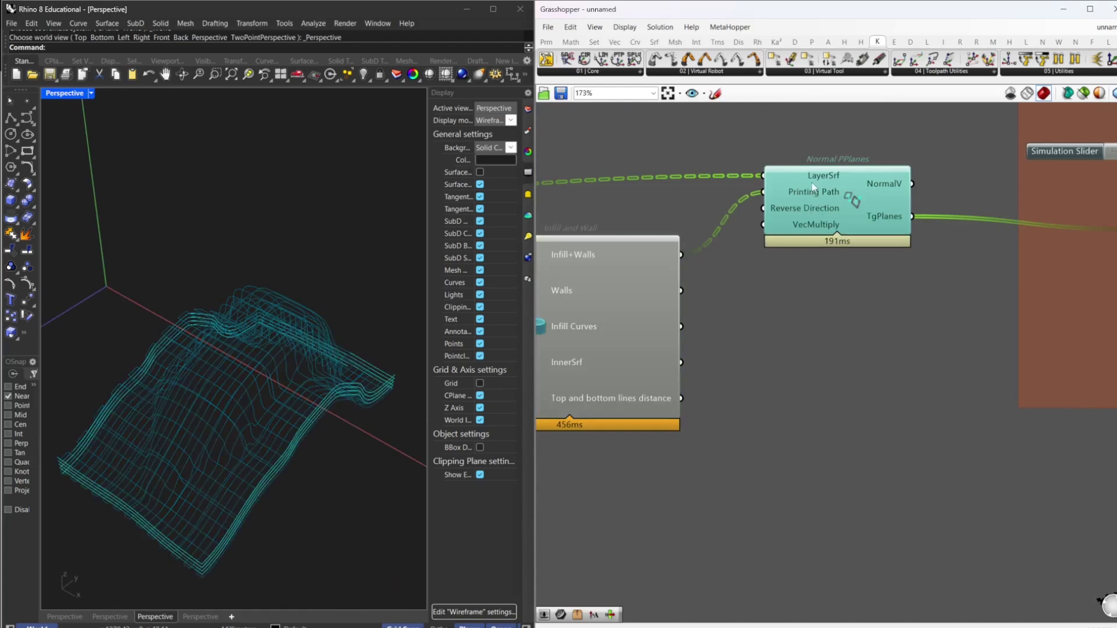
{"action": "right_click_drag", "start_coordinate": [671, 206], "coordinate": [889, 230]}
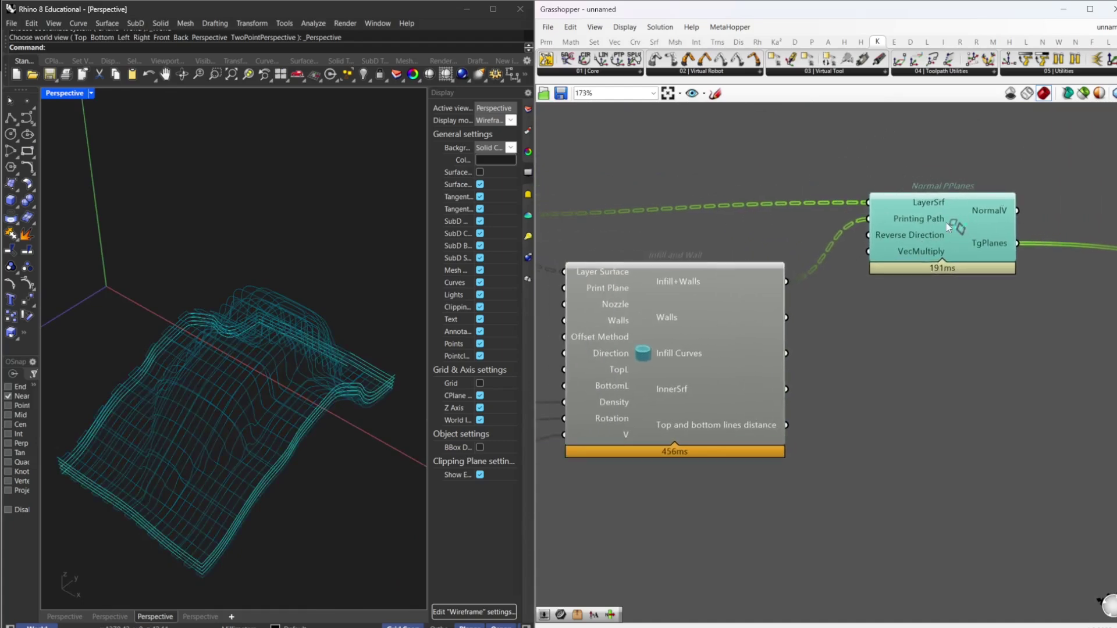
{"action": "right_click_drag", "start_coordinate": [932, 296], "coordinate": [924, 313]}
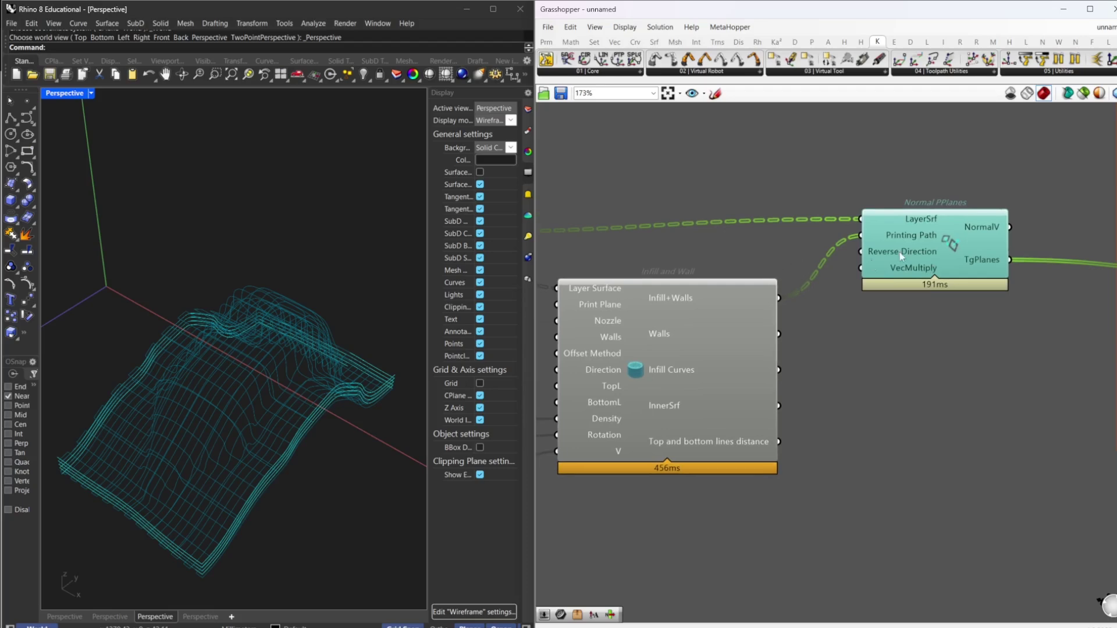
{"action": "right_click_drag", "start_coordinate": [736, 270], "coordinate": [909, 260]}
Turn on the preview of the component that outputs Layers Srf and turn it off again
{"action": "left_click", "coordinate": [588, 230]}
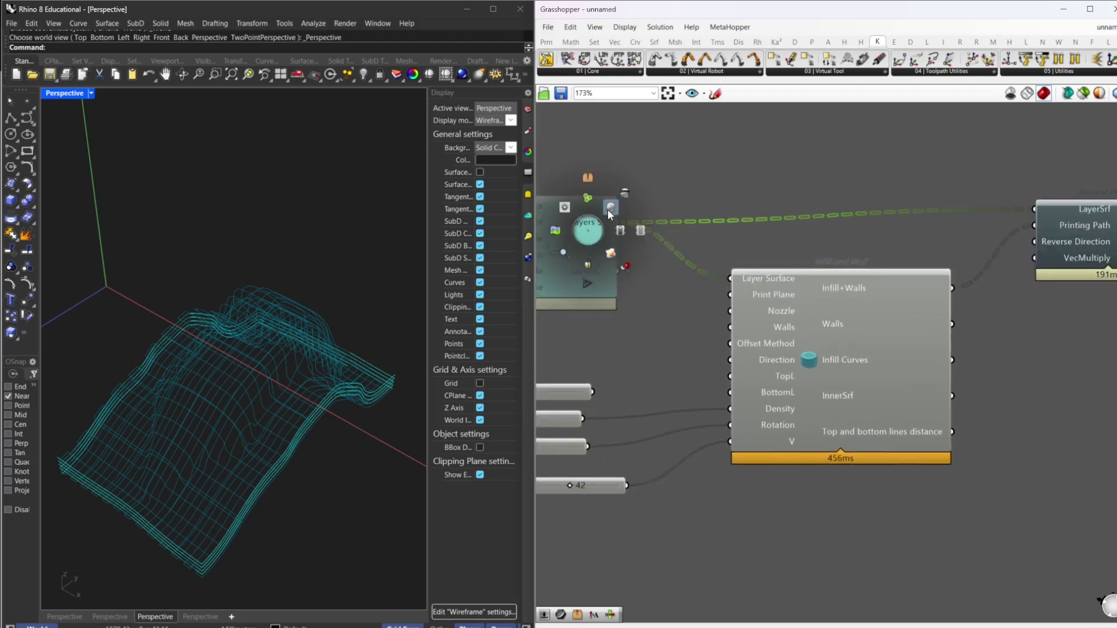
{"action": "left_click", "coordinate": [608, 212]}
{"action": "middle_click", "coordinate": [571, 248]}
{"action": "left_click", "coordinate": [610, 209]}
{"action": "left_click", "coordinate": [681, 193]}
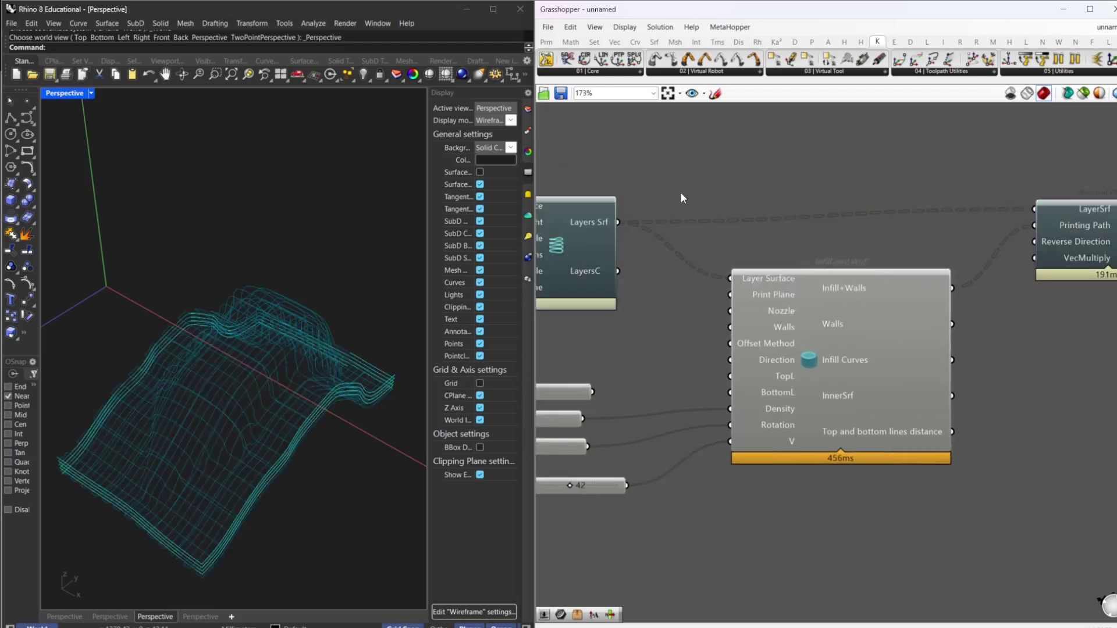
Turn on the Normal PPlanes component's preview and inspect the normals and planes along the print path
{"action": "right_click_drag", "start_coordinate": [981, 209], "coordinate": [763, 222]}
{"action": "left_click_drag", "start_coordinate": [842, 241], "coordinate": [836, 243]}
{"action": "left_click", "coordinate": [675, 318]}
{"action": "middle_click", "coordinate": [666, 321]}
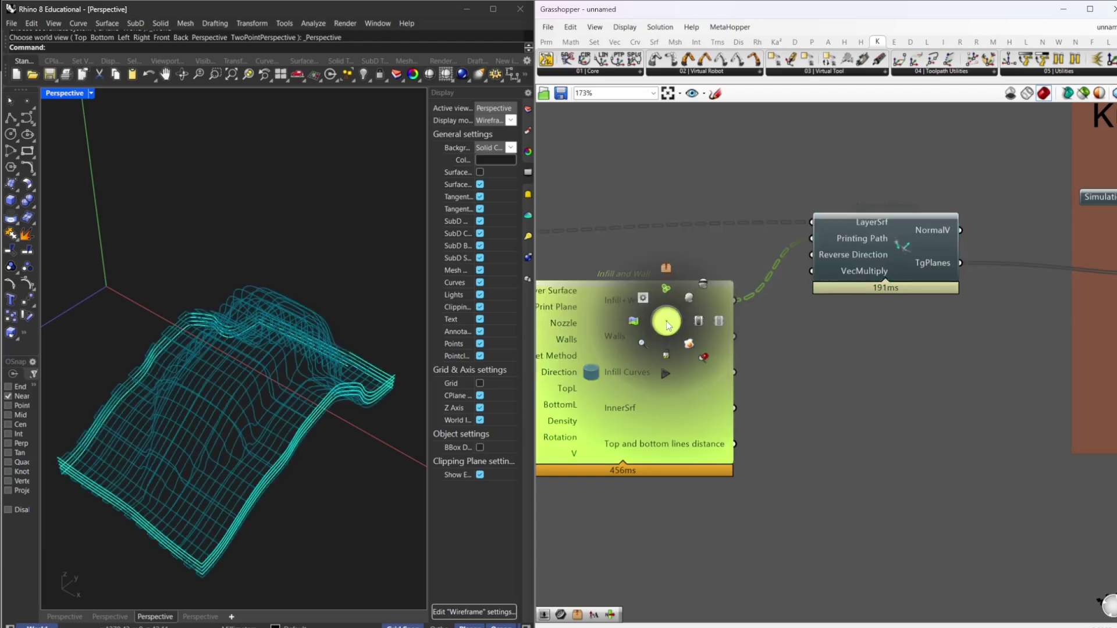
{"action": "left_click", "coordinate": [859, 243]}
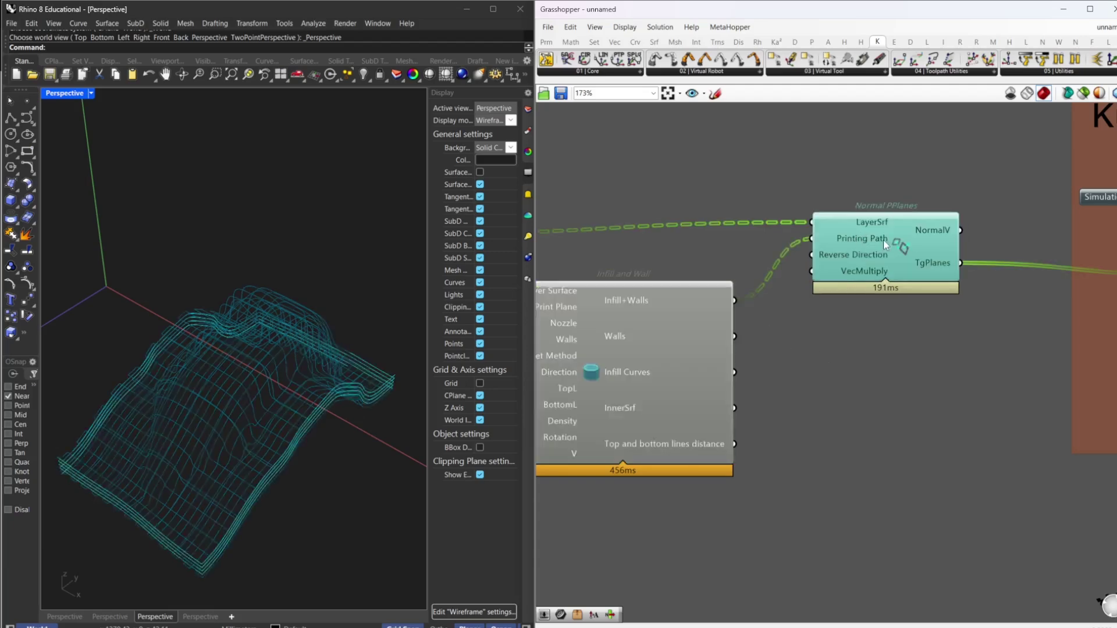
{"action": "middle_click", "coordinate": [875, 240]}
{"action": "left_click", "coordinate": [906, 211]}
{"action": "left_click", "coordinate": [874, 165]}
{"action": "right_click_drag", "start_coordinate": [287, 391], "coordinate": [242, 355]}
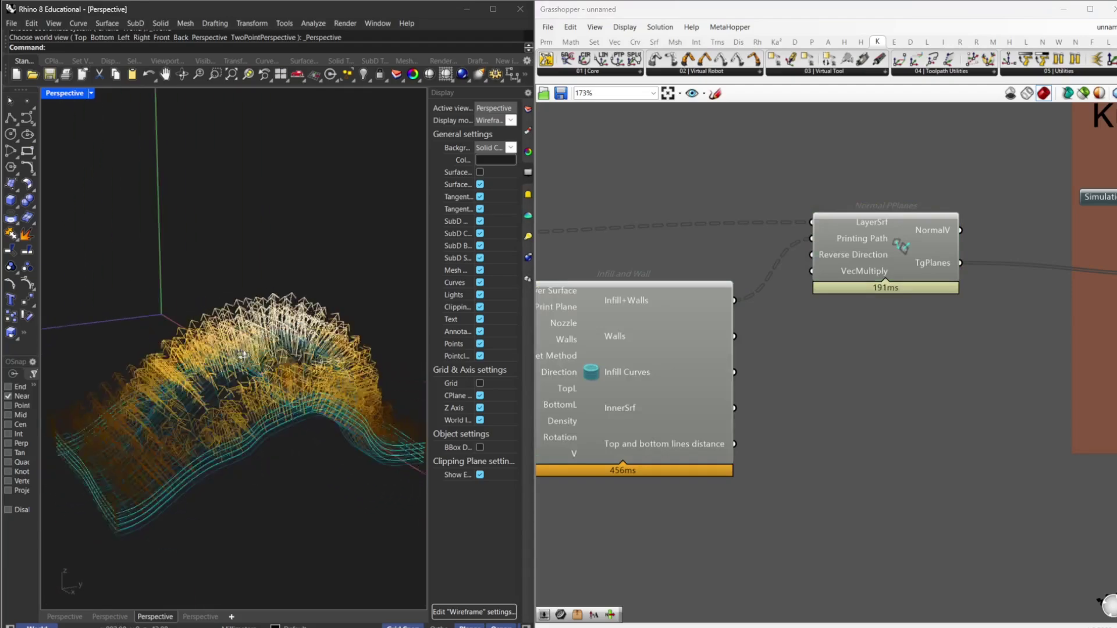
Place a Plane parameter on the canvas below the Normal PPlanes component
{"action": "right_click_drag", "start_coordinate": [889, 364], "coordinate": [829, 372]}
{"action": "double_click", "coordinate": [829, 371]}
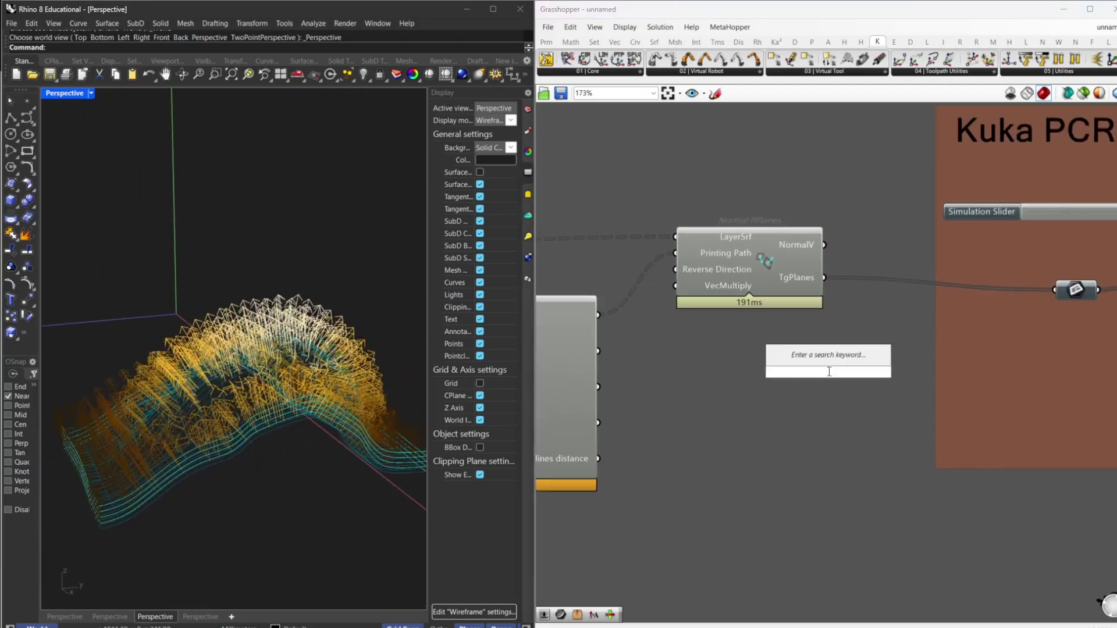
{"action": "type", "text": "plane"}
{"action": "key", "text": "Return"}
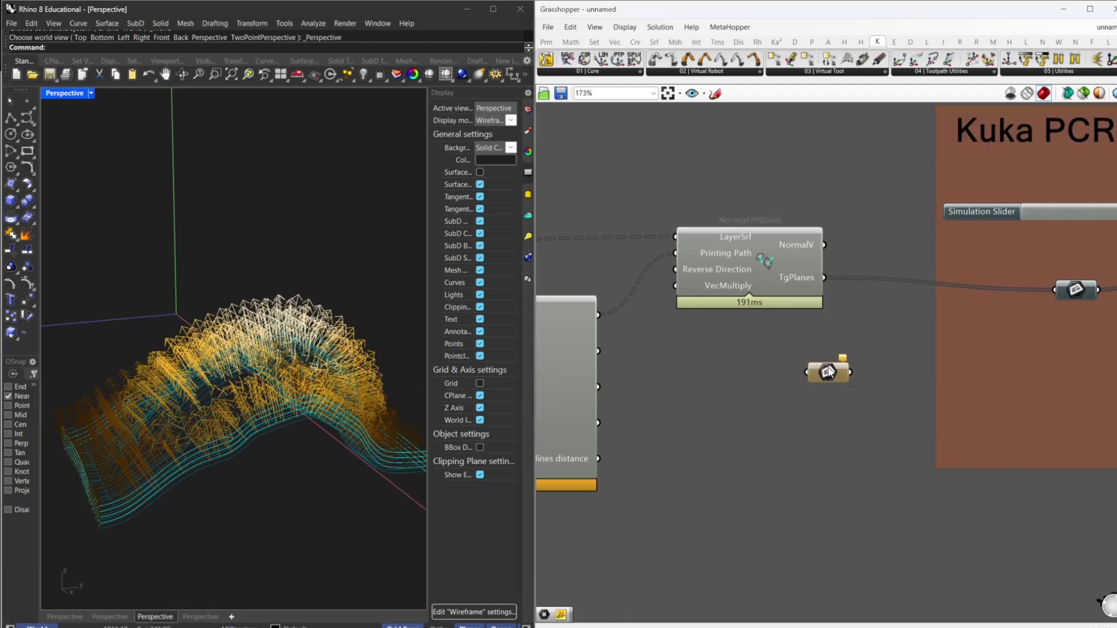
Highlight the planes in the parameter fed by the TgPlanes output and inspect them in the viewport
{"action": "left_click", "coordinate": [1079, 293]}
{"action": "middle_click", "coordinate": [1079, 293]}
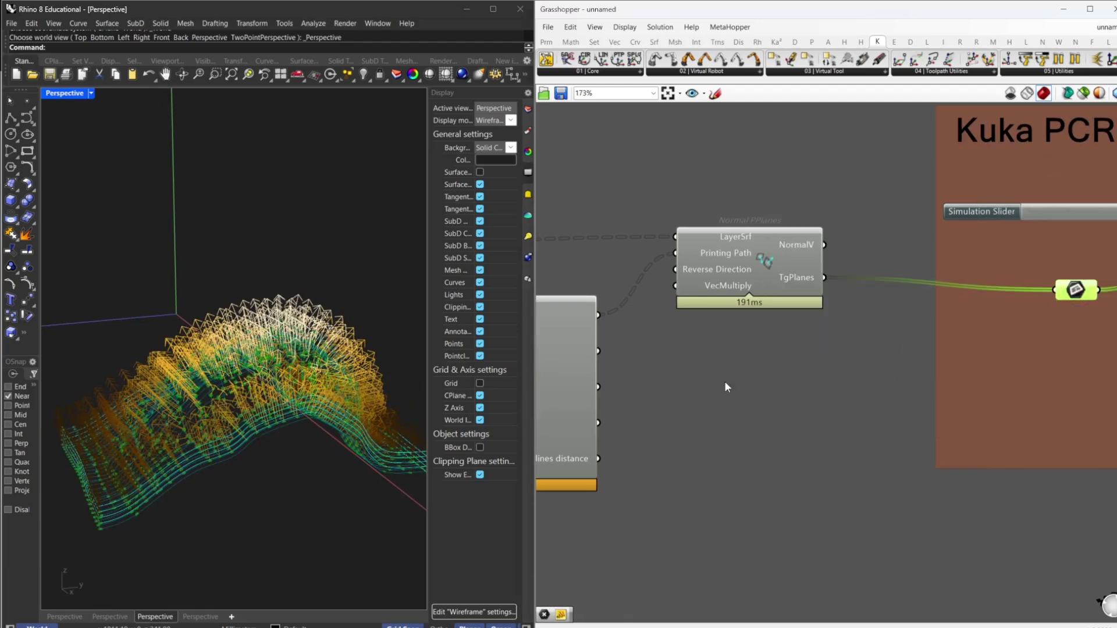
{"action": "right_click_drag", "start_coordinate": [155, 488], "coordinate": [262, 444]}
Go to the Kuka PCR Integration group and turn off the preview of every component in the definition
{"action": "right_click_drag", "start_coordinate": [874, 415], "coordinate": [645, 420]}
{"action": "right_click_drag", "start_coordinate": [855, 375], "coordinate": [642, 374]}
{"action": "scroll", "coordinate": [776, 293], "scroll_direction": "down", "scroll_amount": 3}
{"action": "right_click_drag", "start_coordinate": [767, 472], "coordinate": [795, 460]}
{"action": "key", "text": "ctrl+a"}
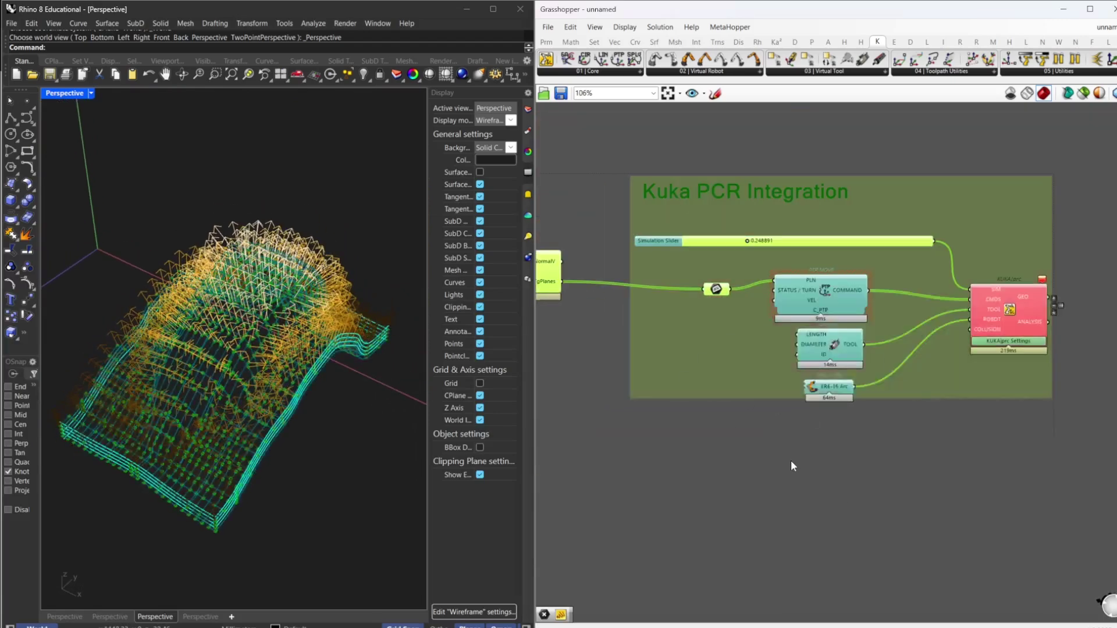
{"action": "middle_click", "coordinate": [791, 461]}
{"action": "left_click", "coordinate": [834, 422]}
{"action": "left_click", "coordinate": [927, 448]}
Turn on the KUKA|prc core component's preview by itself to show the robot and its toolpath
{"action": "left_click", "coordinate": [998, 314]}
{"action": "middle_click", "coordinate": [998, 313]}
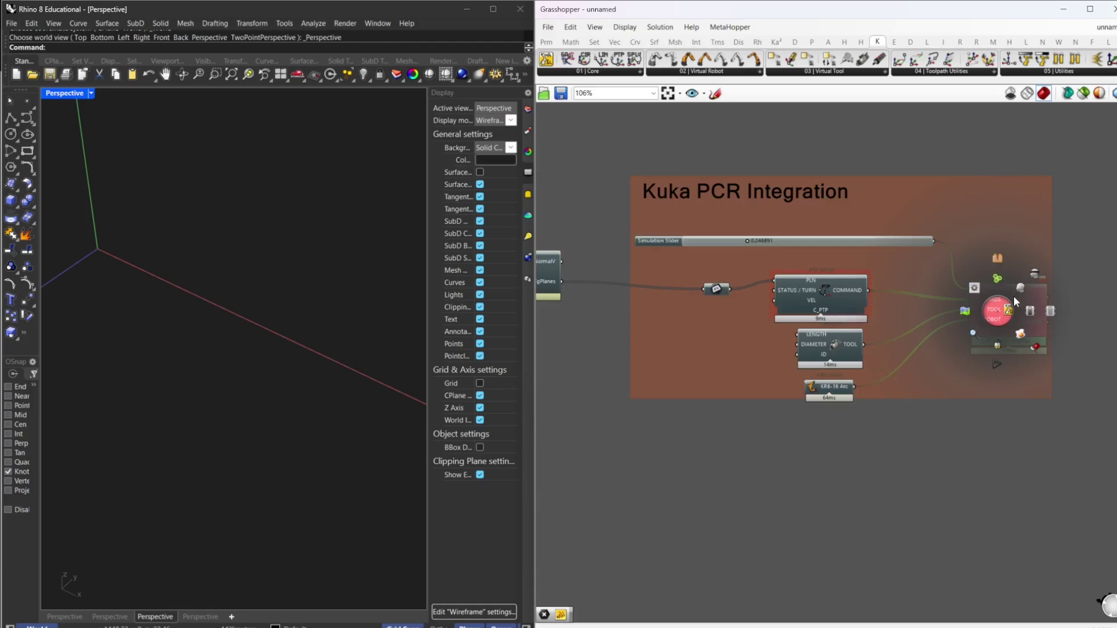
{"action": "left_click", "coordinate": [1023, 287]}
{"action": "left_click", "coordinate": [925, 447]}
{"action": "scroll", "coordinate": [397, 400], "scroll_direction": "down", "scroll_amount": 3}
{"action": "right_click_drag", "start_coordinate": [363, 420], "coordinate": [407, 303]}
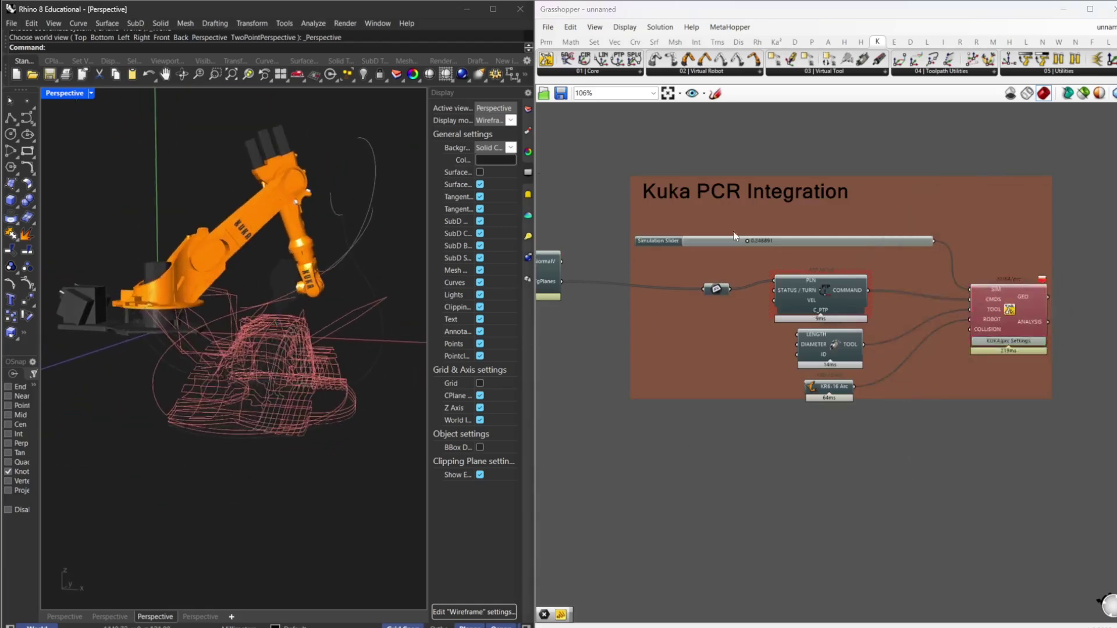
Set the Simulation Slider to 0 and look at the robot in its start position
{"action": "left_click_drag", "start_coordinate": [747, 240], "coordinate": [675, 240]}
{"action": "right_click_drag", "start_coordinate": [351, 325], "coordinate": [278, 316]}
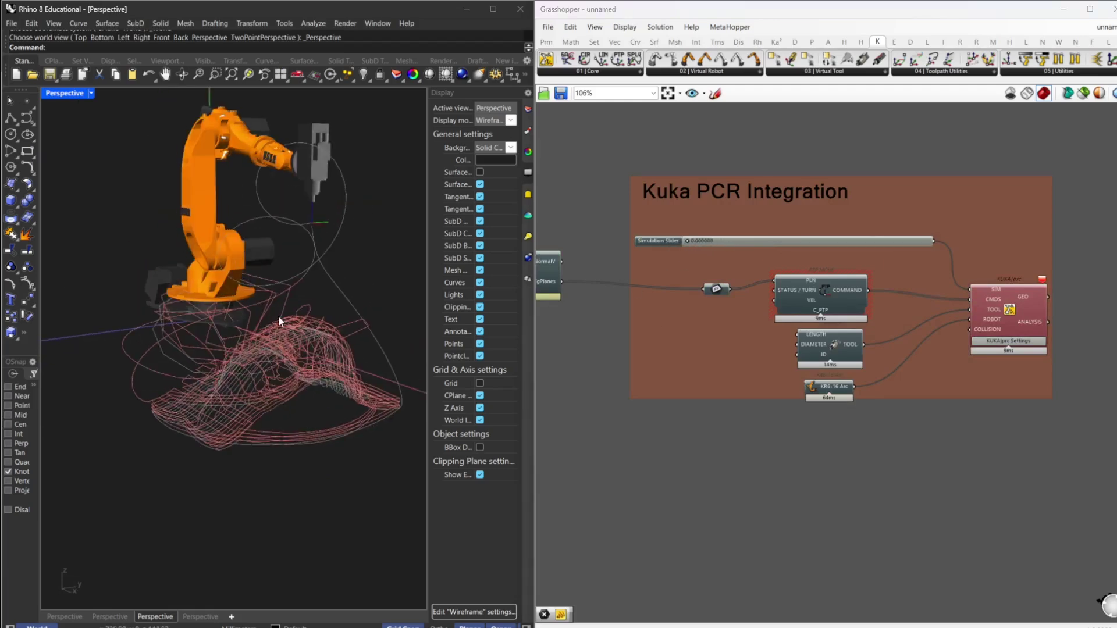
{"action": "scroll", "coordinate": [279, 320], "scroll_direction": "up", "scroll_amount": 3}
{"action": "right_click_drag", "start_coordinate": [292, 367], "coordinate": [261, 410], "text": "shift"}
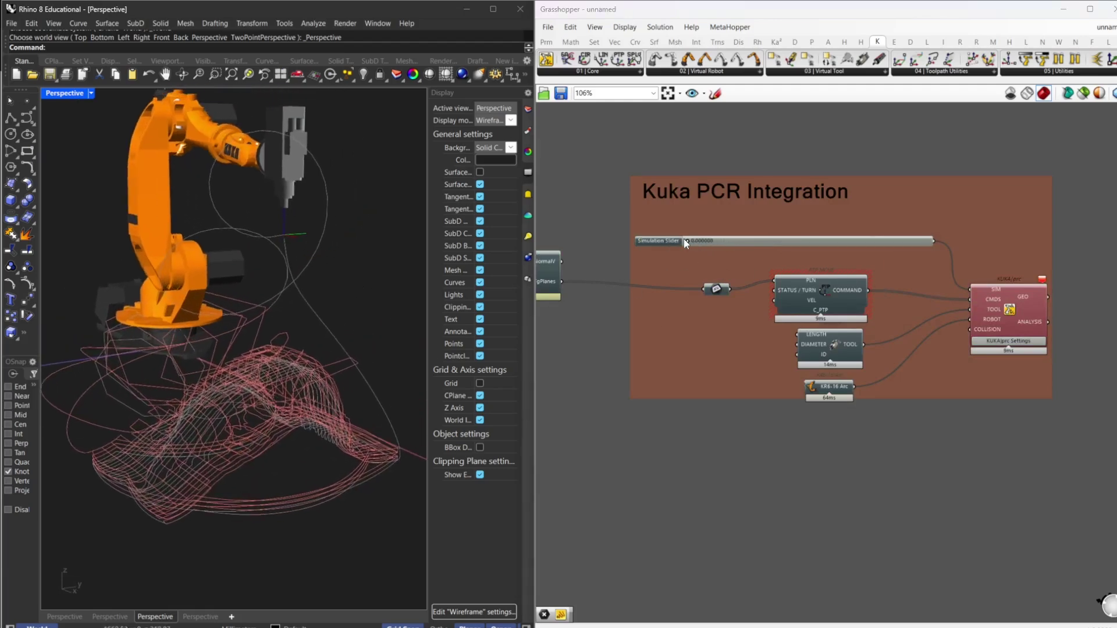
Advance the Simulation Slider to about 0.094 and observe the robot's motion over the first part of the toolpath
{"action": "left_click_drag", "start_coordinate": [685, 239], "coordinate": [713, 242]}
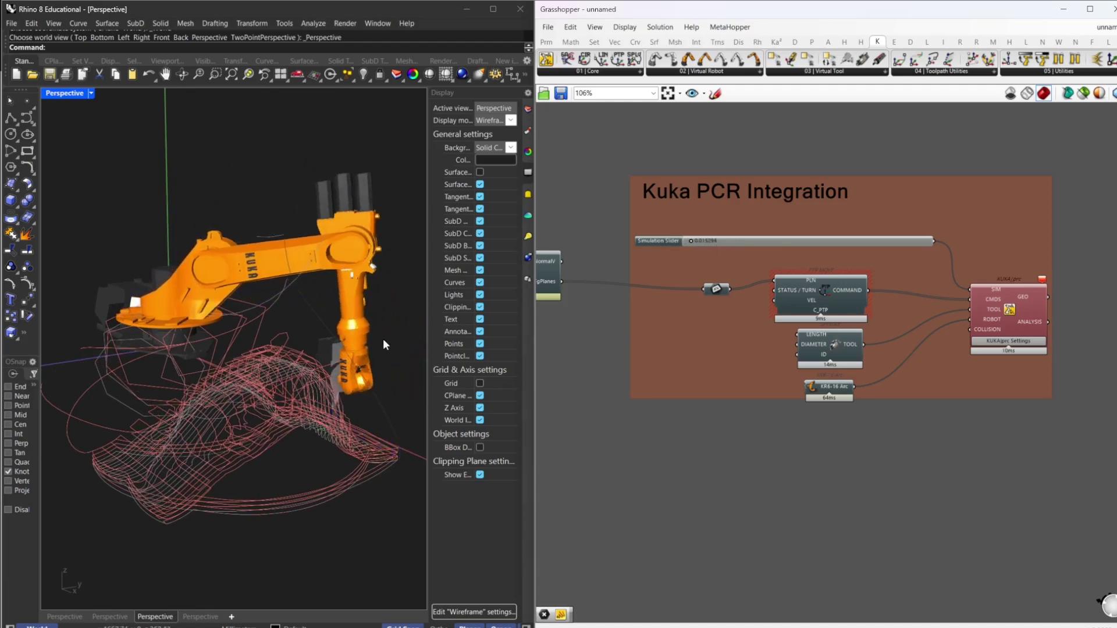
{"action": "right_click_drag", "start_coordinate": [384, 344], "coordinate": [244, 341]}
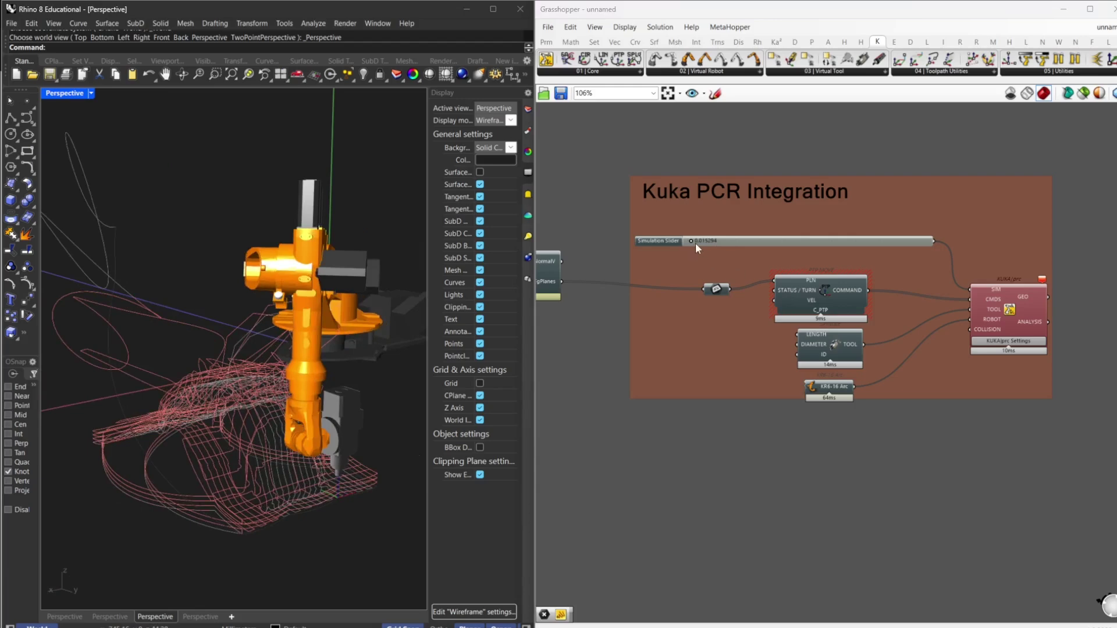
{"action": "left_click_drag", "start_coordinate": [692, 242], "coordinate": [709, 242]}
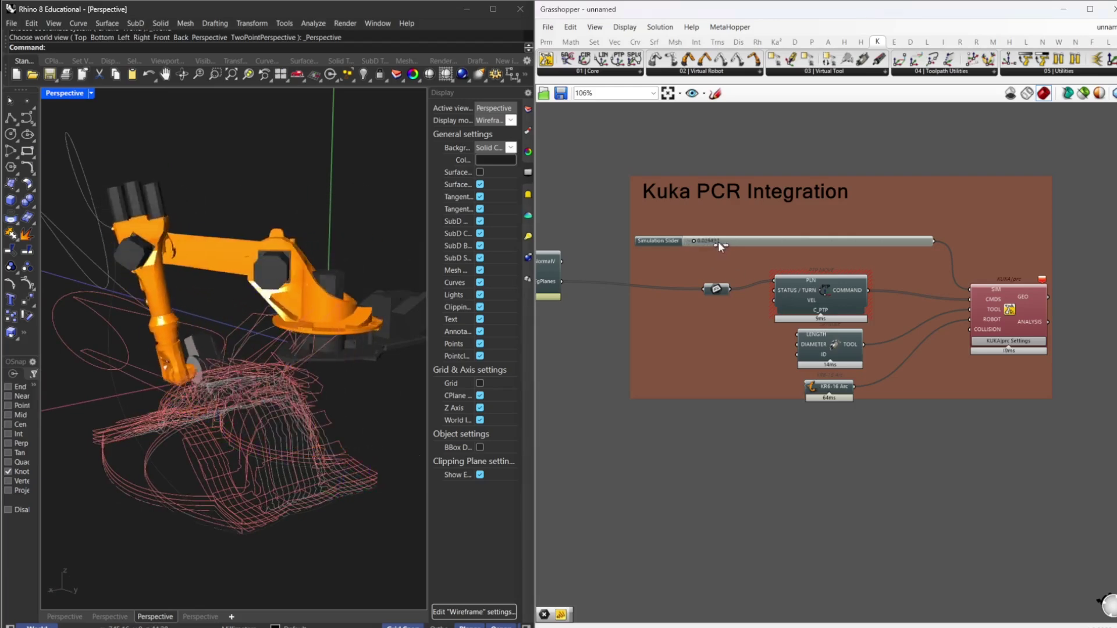
{"action": "left_click_drag", "start_coordinate": [717, 242], "coordinate": [836, 241]}
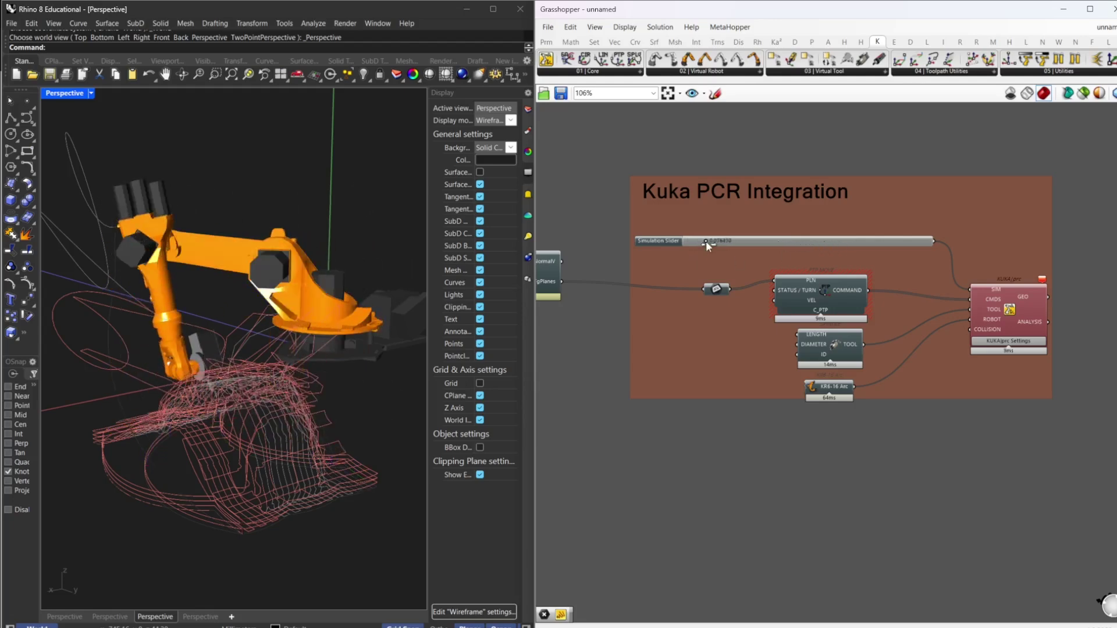
{"action": "left_click_drag", "start_coordinate": [707, 241], "coordinate": [710, 242]}
{"action": "right_click_drag", "start_coordinate": [357, 389], "coordinate": [237, 352]}
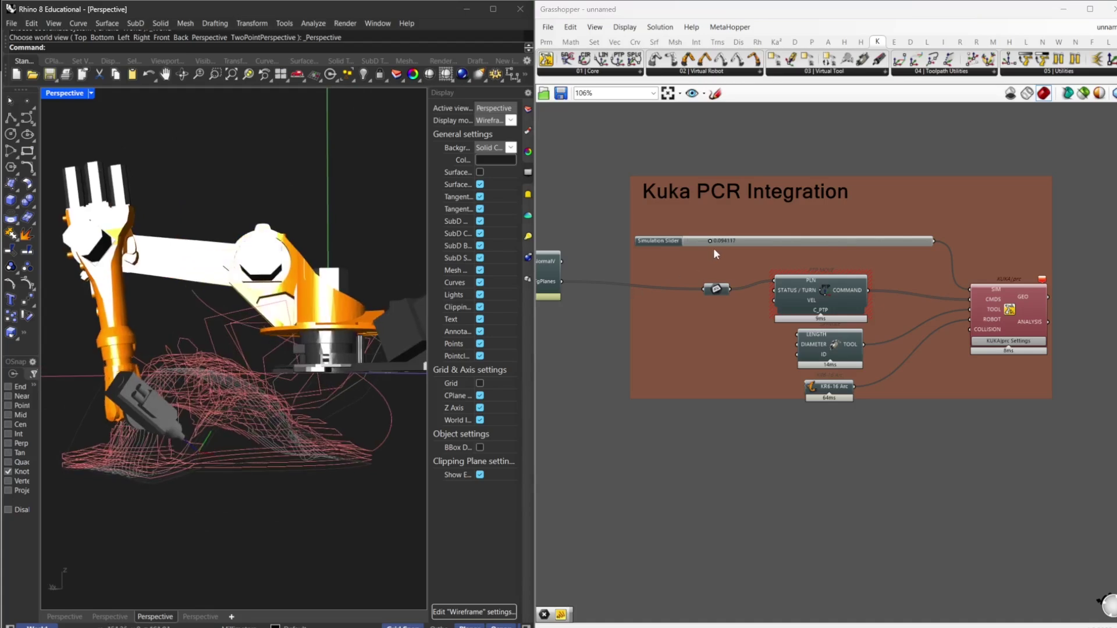
Advance the Simulation Slider to 0.241176, checking the robot's posture from several viewing angles
{"action": "left_click_drag", "start_coordinate": [710, 242], "coordinate": [721, 242]}
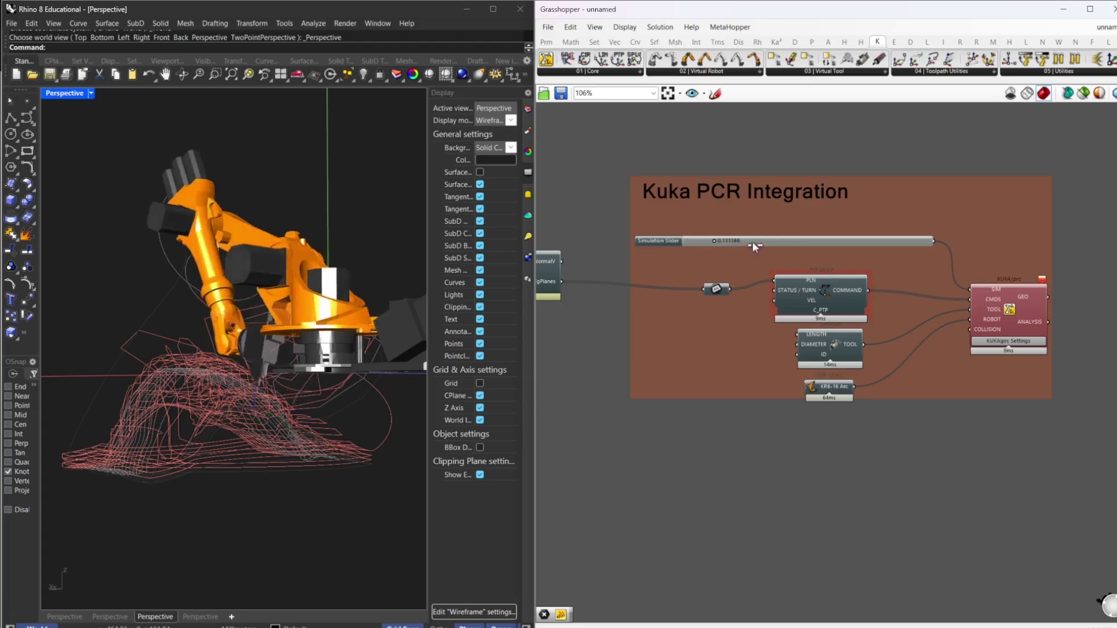
{"action": "left_click_drag", "start_coordinate": [752, 242], "coordinate": [833, 242]}
{"action": "right_click_drag", "start_coordinate": [222, 400], "coordinate": [361, 407]}
{"action": "left_click_drag", "start_coordinate": [725, 240], "coordinate": [735, 243]}
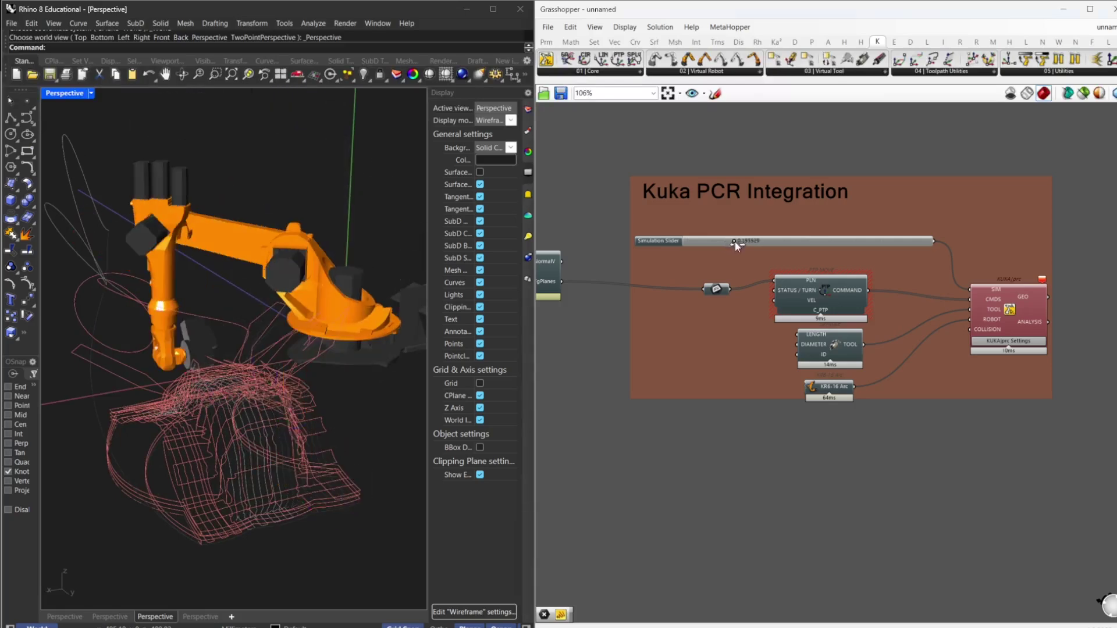
{"action": "right_click_drag", "start_coordinate": [411, 347], "coordinate": [4, 384]}
{"action": "right_click_drag", "start_coordinate": [74, 409], "coordinate": [449, 346]}
{"action": "left_click_drag", "start_coordinate": [732, 239], "coordinate": [843, 229]}
Replace the PTP movement component with a LINear Movement component, wired from the Plane parameter to the KUKA|prc core's CMDS input
{"action": "left_click", "coordinate": [805, 291]}
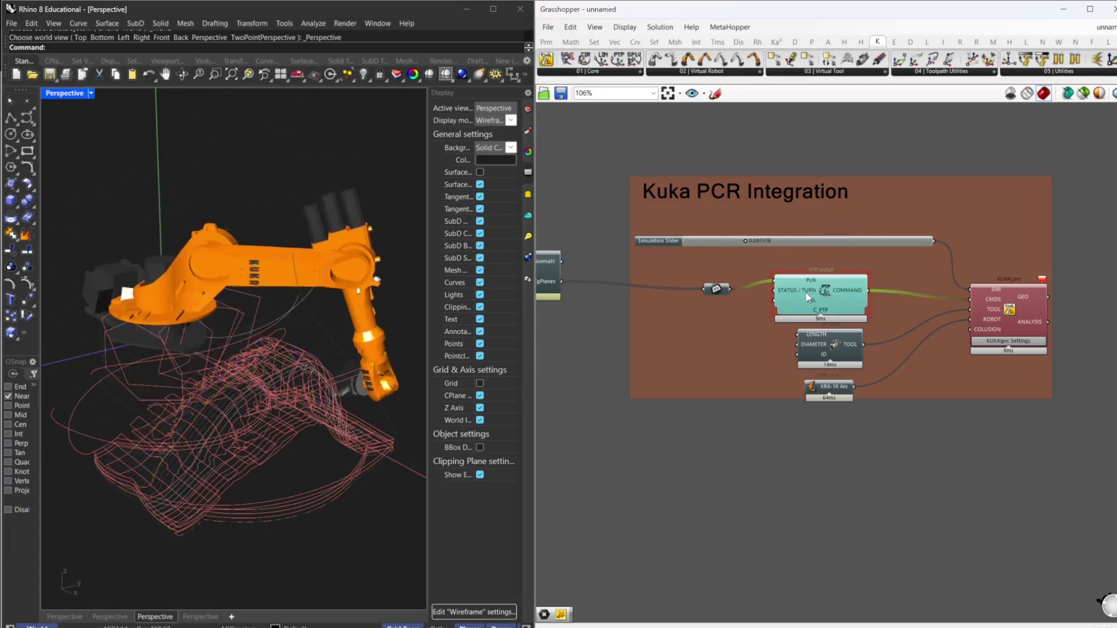
{"action": "key", "text": "Delete"}
{"action": "left_click", "coordinate": [608, 73]}
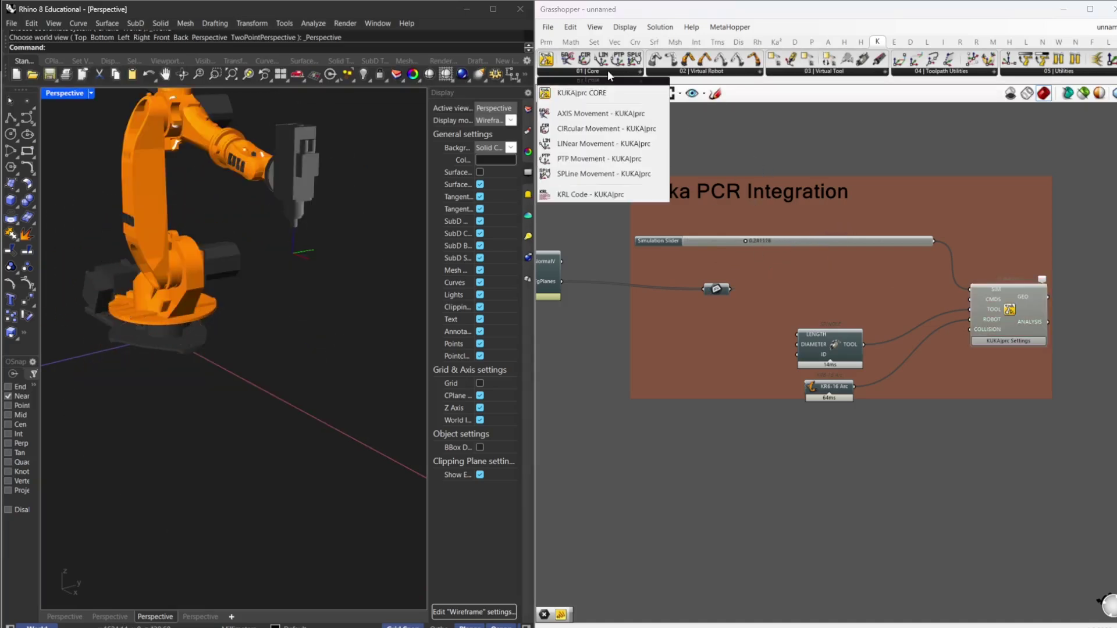
{"action": "left_click", "coordinate": [618, 145]}
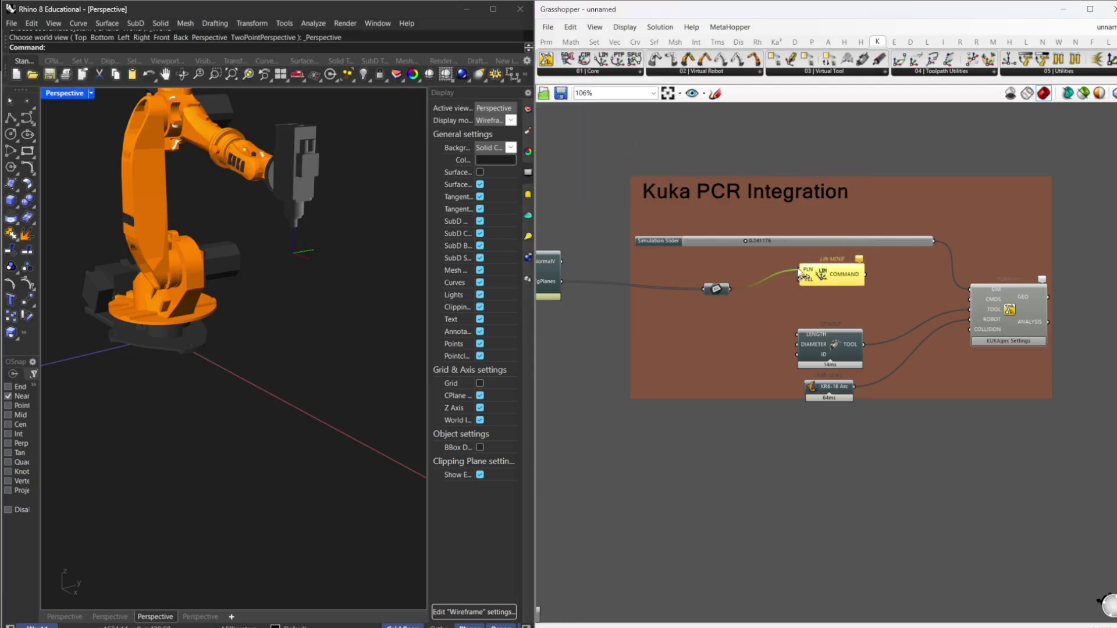
{"action": "scroll", "coordinate": [982, 302], "scroll_direction": "up", "scroll_amount": 3}
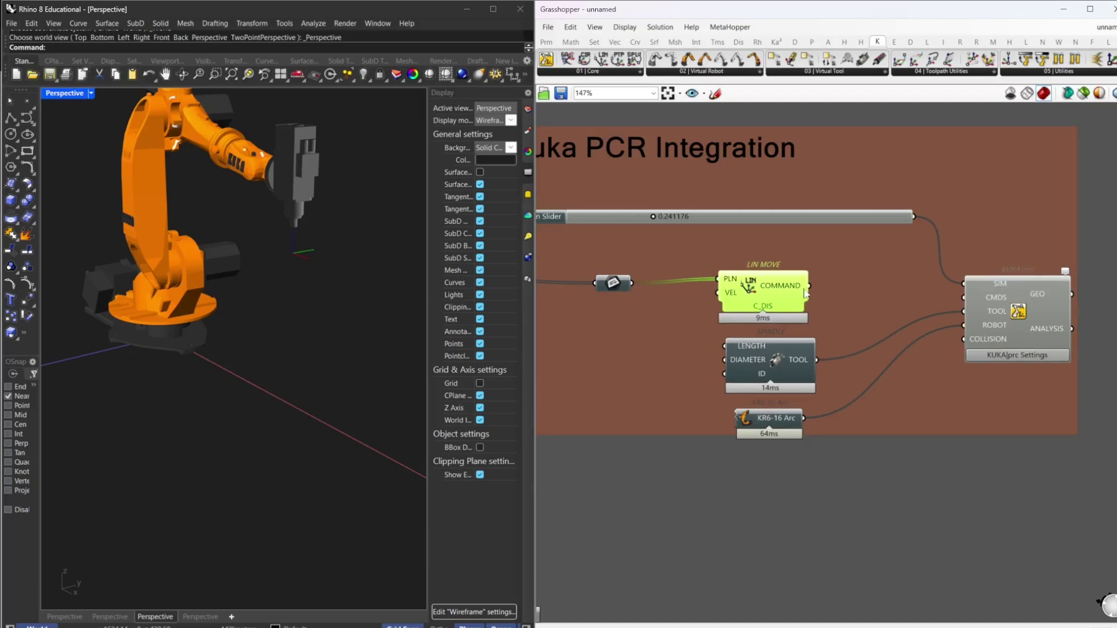
{"action": "left_click_drag", "start_coordinate": [808, 285], "coordinate": [887, 286]}
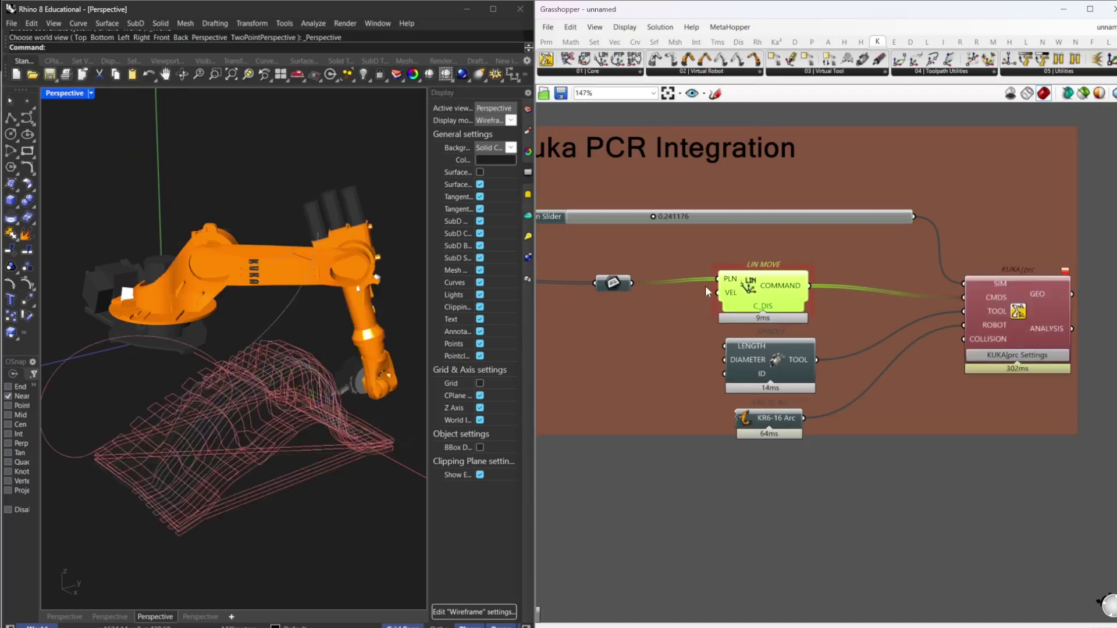
Set the Simulation Slider to 0.435260 and inspect the robot's pose on the linear toolpath
{"action": "right_click_drag", "start_coordinate": [244, 361], "coordinate": [378, 367]}
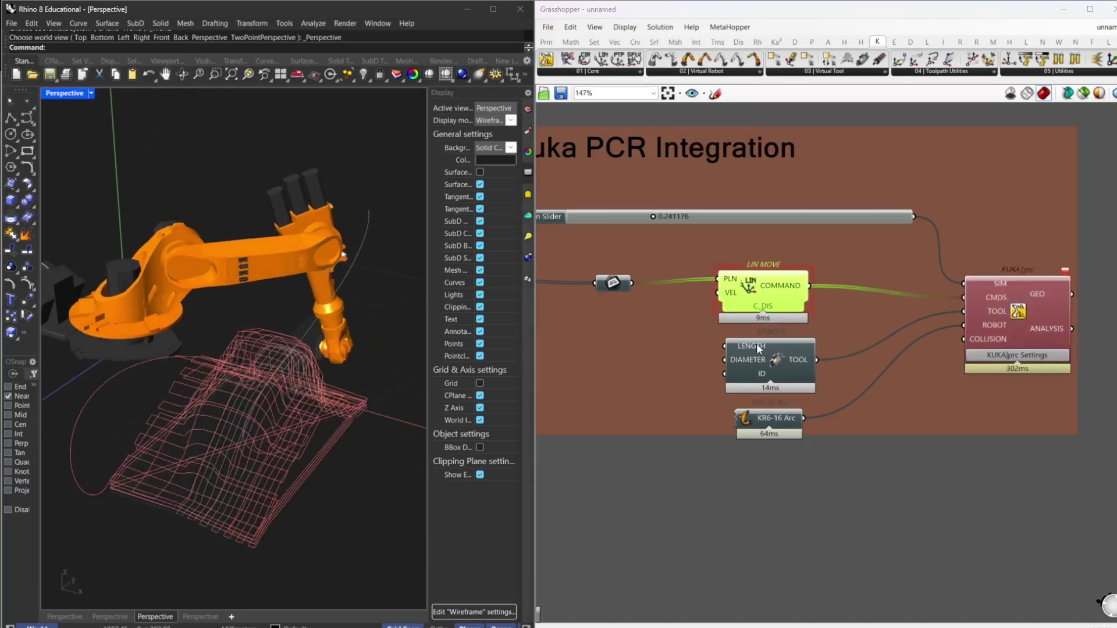
{"action": "right_click_drag", "start_coordinate": [667, 223], "coordinate": [763, 215]}
{"action": "left_click_drag", "start_coordinate": [750, 208], "coordinate": [814, 202]}
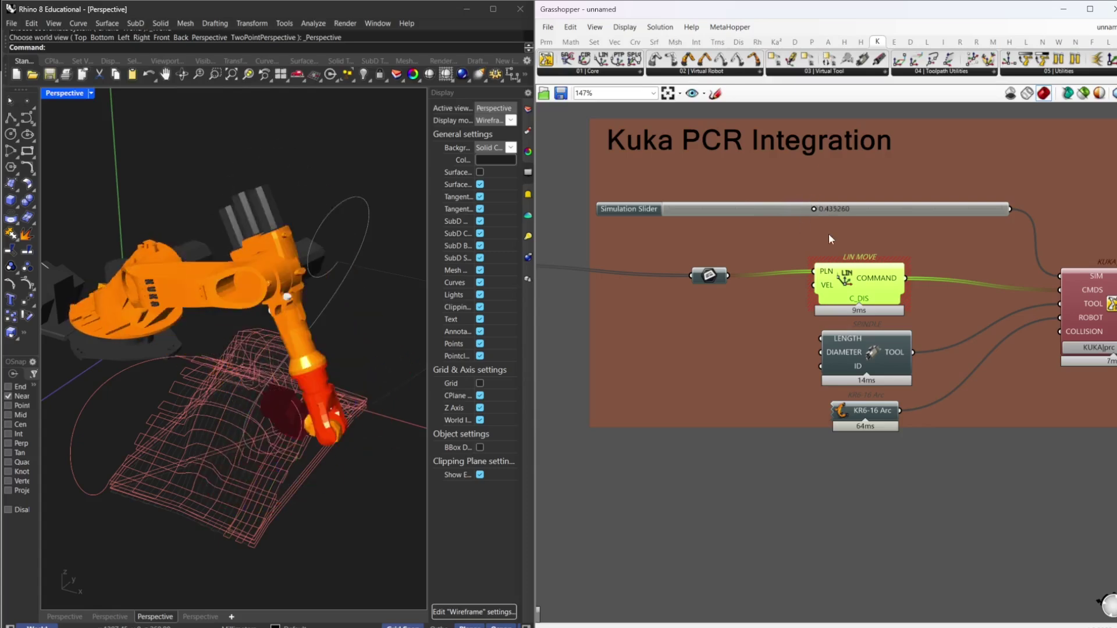
{"action": "right_click_drag", "start_coordinate": [336, 412], "coordinate": [203, 365]}
Show all hidden objects in the Rhino model and view them together with the robot
{"action": "left_click", "coordinate": [169, 356]}
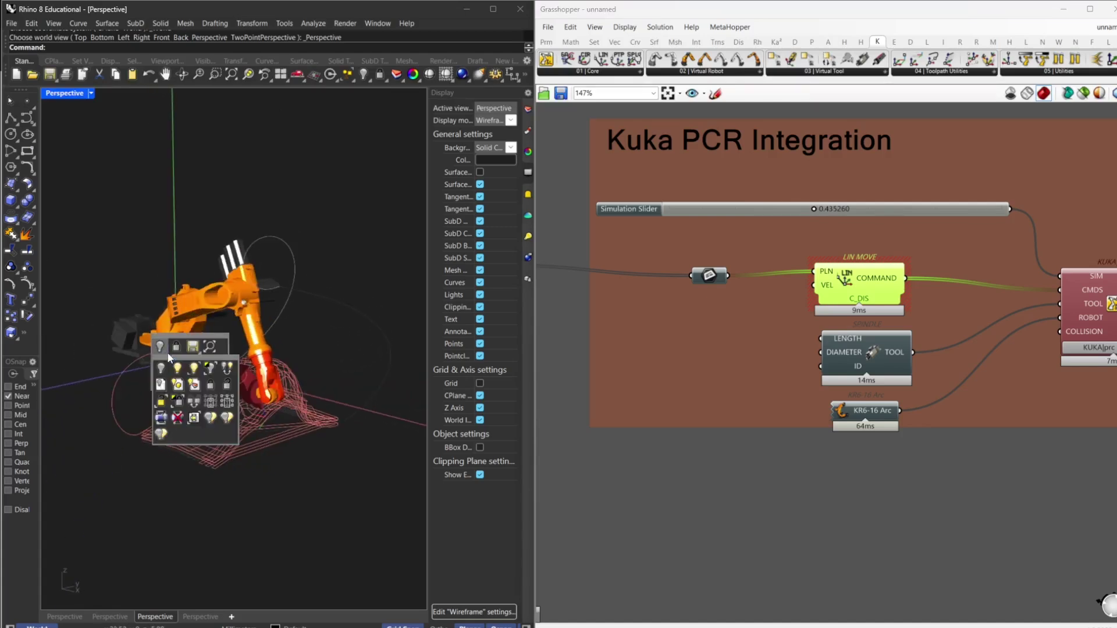
{"action": "left_click", "coordinate": [177, 368]}
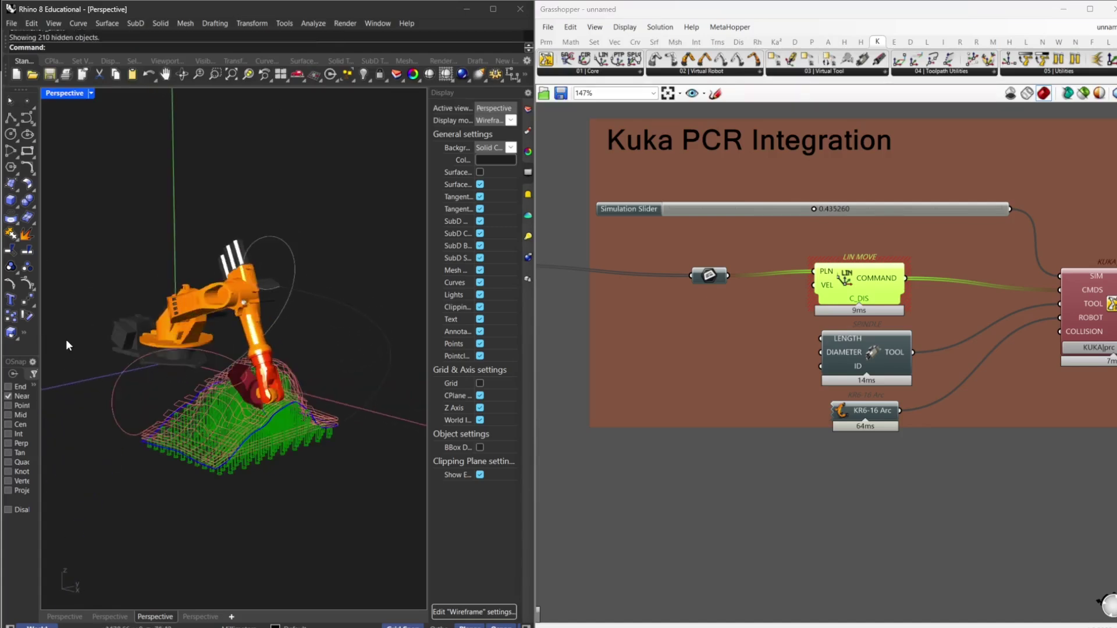
{"action": "right_click_drag", "start_coordinate": [156, 364], "coordinate": [213, 340]}
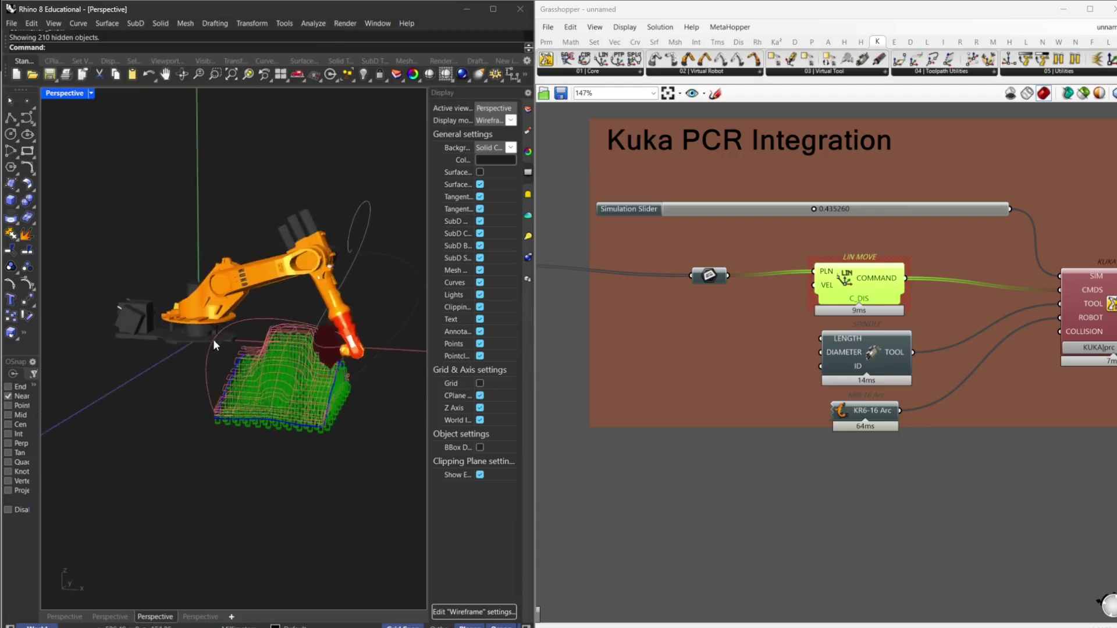
Select all the layer geometry in the Rhino model and move it upward and away from the robot's base
{"action": "left_click_drag", "start_coordinate": [145, 283], "coordinate": [408, 478]}
{"action": "right_click_drag", "start_coordinate": [388, 476], "coordinate": [269, 406]}
{"action": "left_click_drag", "start_coordinate": [225, 368], "coordinate": [258, 307]}
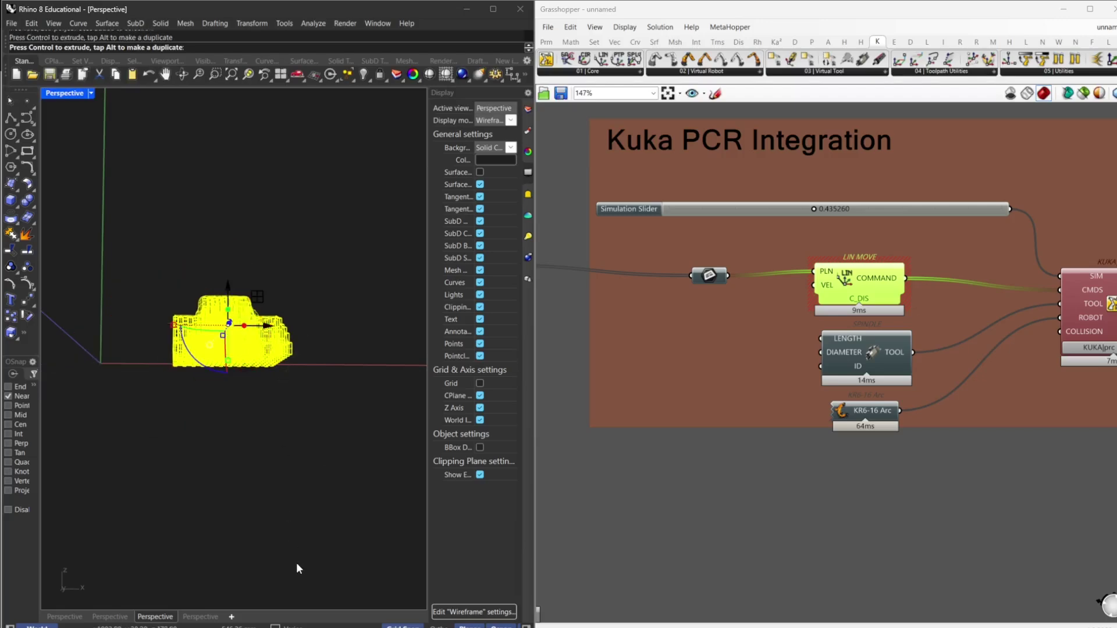
{"action": "right_click_drag", "start_coordinate": [269, 465], "coordinate": [258, 490]}
Set the Simulation Slider to 0.249677 and rotate the selected layer geometry so it stands upright facing the robot
{"action": "left_click_drag", "start_coordinate": [812, 208], "coordinate": [751, 209]}
{"action": "right_click_drag", "start_coordinate": [249, 340], "coordinate": [317, 345]}
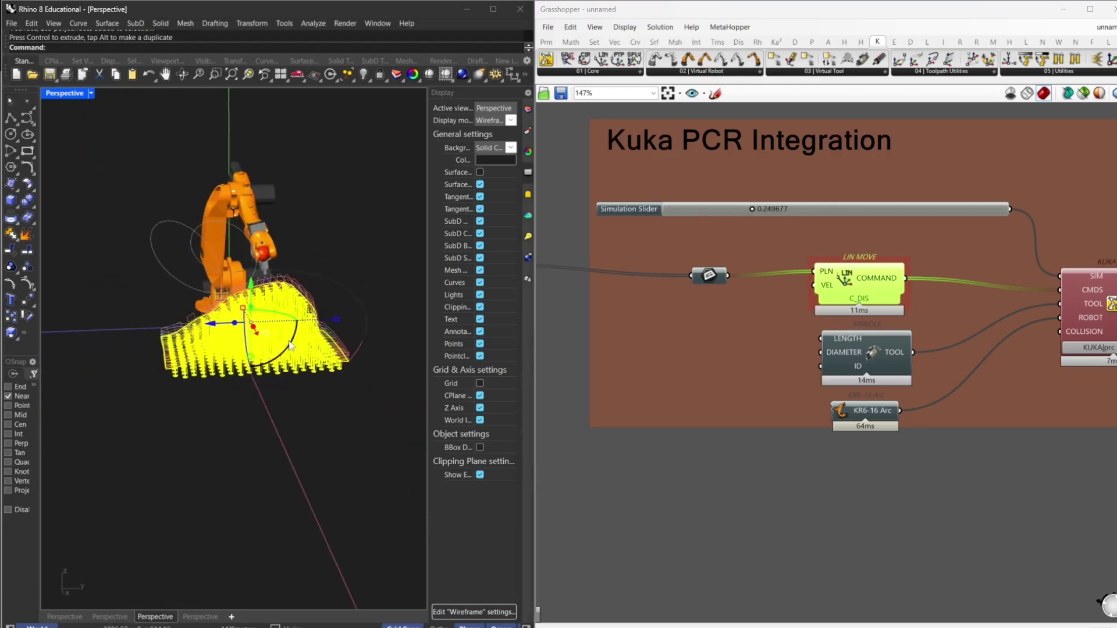
{"action": "left_click_drag", "start_coordinate": [290, 345], "coordinate": [310, 363]}
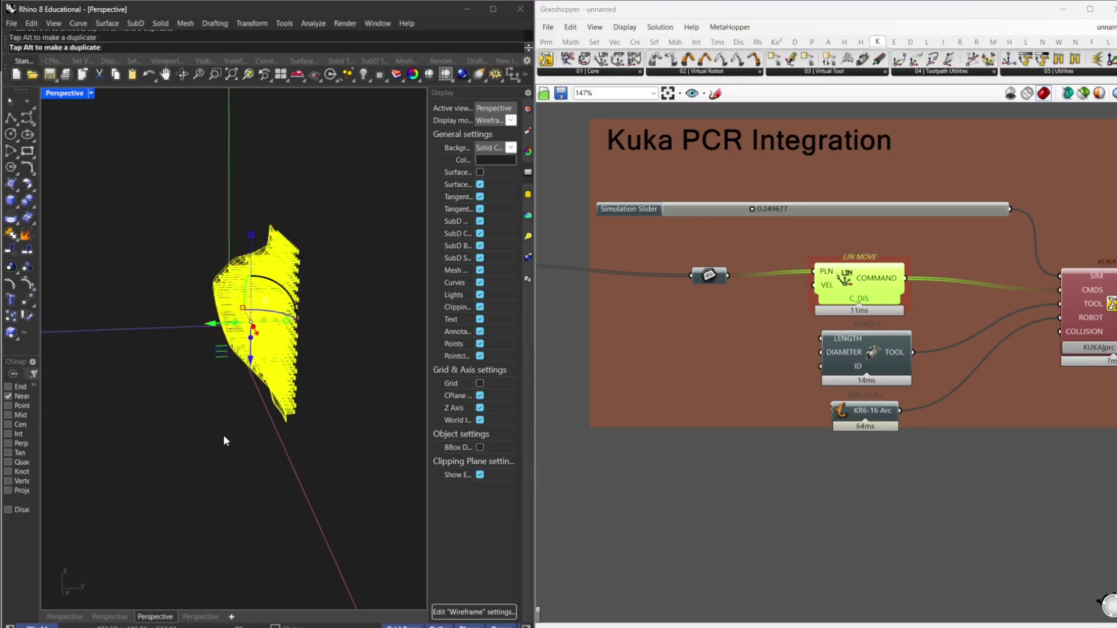
{"action": "right_click_drag", "start_coordinate": [223, 441], "coordinate": [349, 467]}
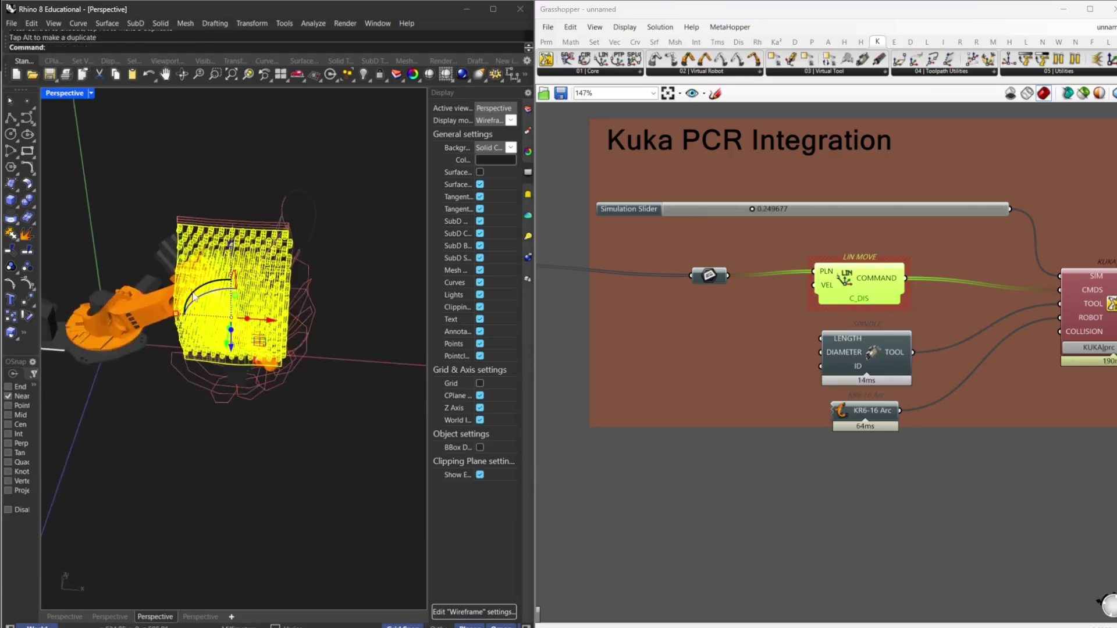
{"action": "right_click_drag", "start_coordinate": [193, 296], "coordinate": [249, 313]}
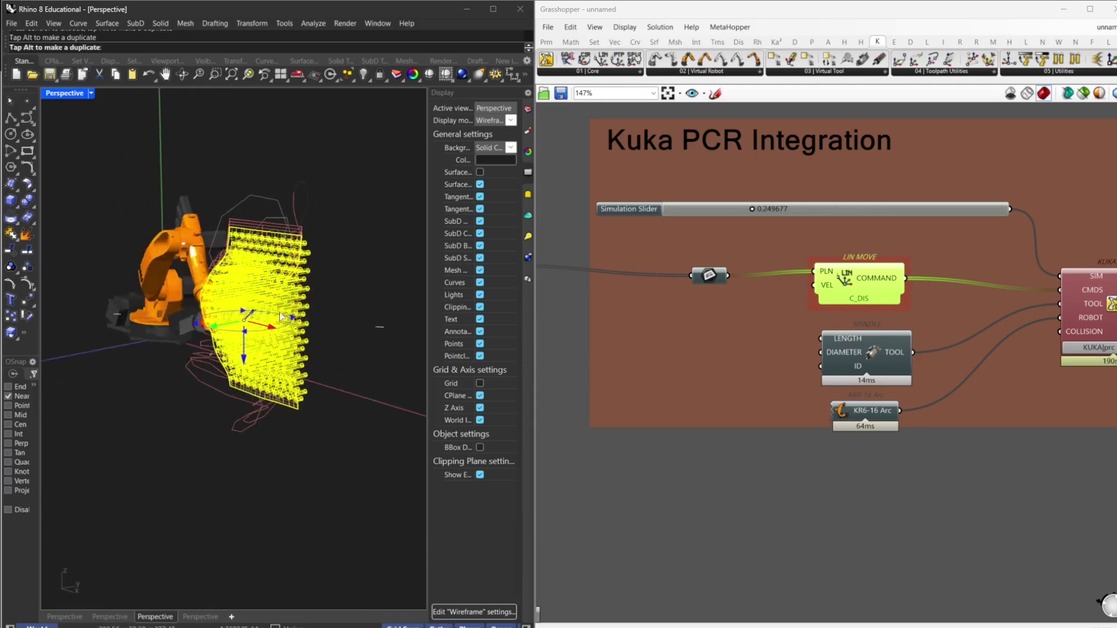
{"action": "left_click_drag", "start_coordinate": [281, 316], "coordinate": [279, 333]}
{"action": "right_click_drag", "start_coordinate": [279, 333], "coordinate": [280, 337]}
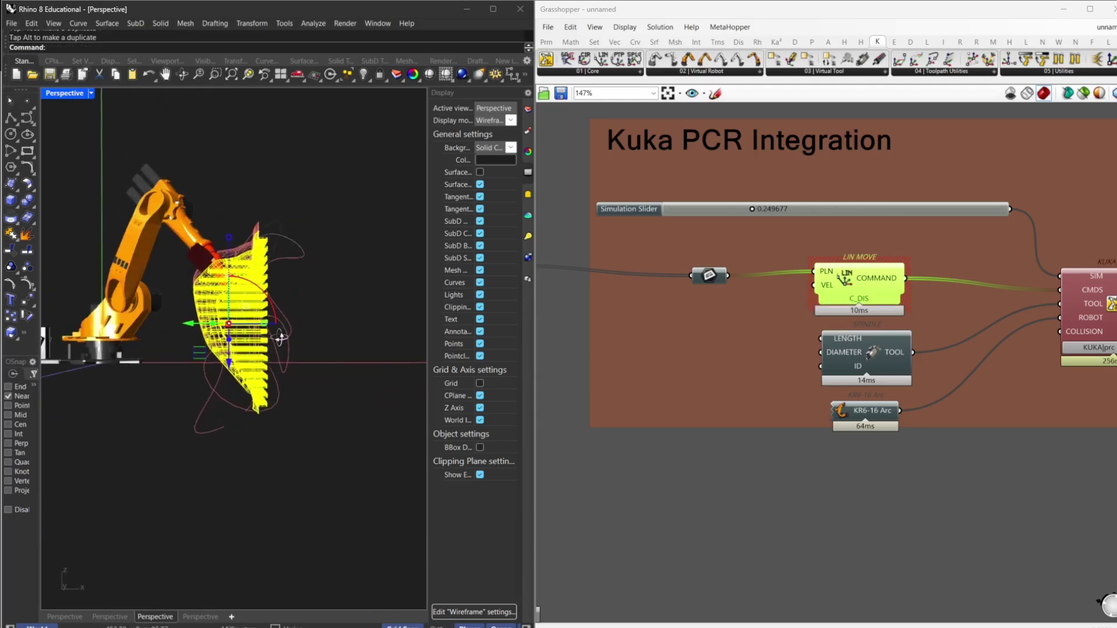
Raise the upright layer geometry and adjust its horizontal distance from the robot
{"action": "left_click_drag", "start_coordinate": [195, 354], "coordinate": [239, 322]}
{"action": "right_click_drag", "start_coordinate": [187, 365], "coordinate": [181, 388]}
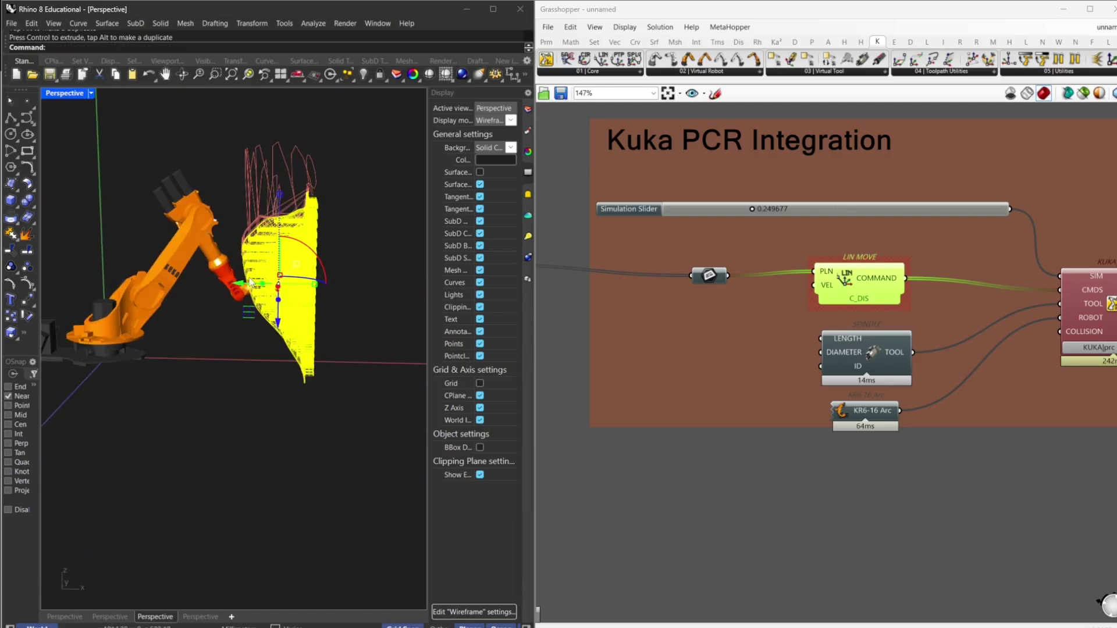
{"action": "left_click_drag", "start_coordinate": [247, 283], "coordinate": [288, 284]}
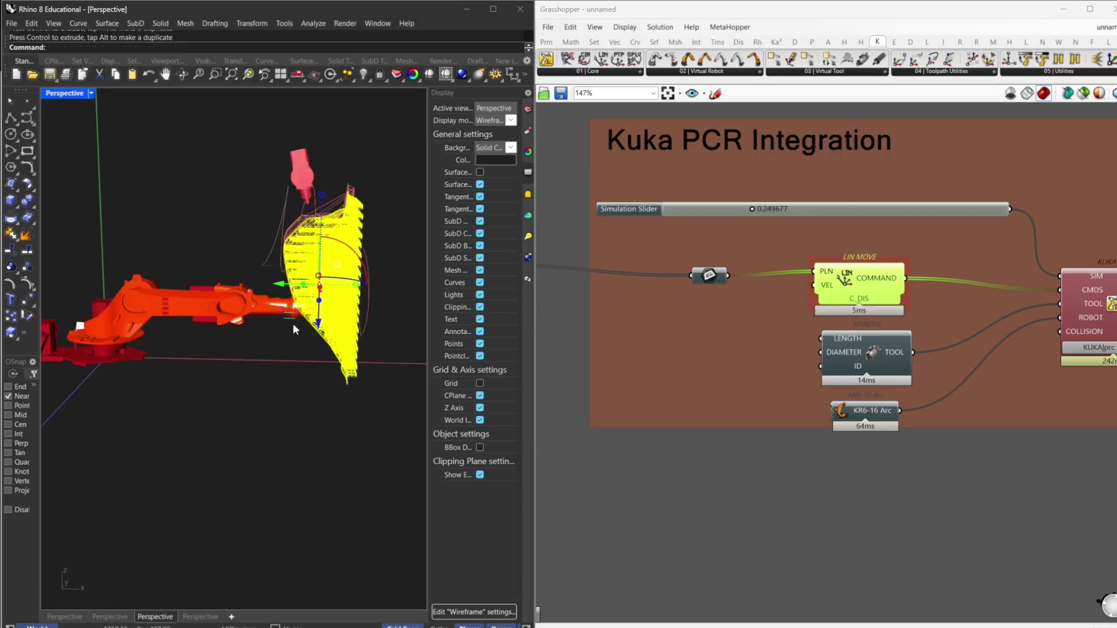
{"action": "right_click_drag", "start_coordinate": [293, 330], "coordinate": [261, 313]}
{"action": "left_click_drag", "start_coordinate": [279, 284], "coordinate": [232, 285]}
Hide the selected layer geometry so only the robot and toolpath are displayed
{"action": "right_click_drag", "start_coordinate": [167, 397], "coordinate": [277, 372]}
{"action": "right_click_drag", "start_coordinate": [95, 436], "coordinate": [198, 395]}
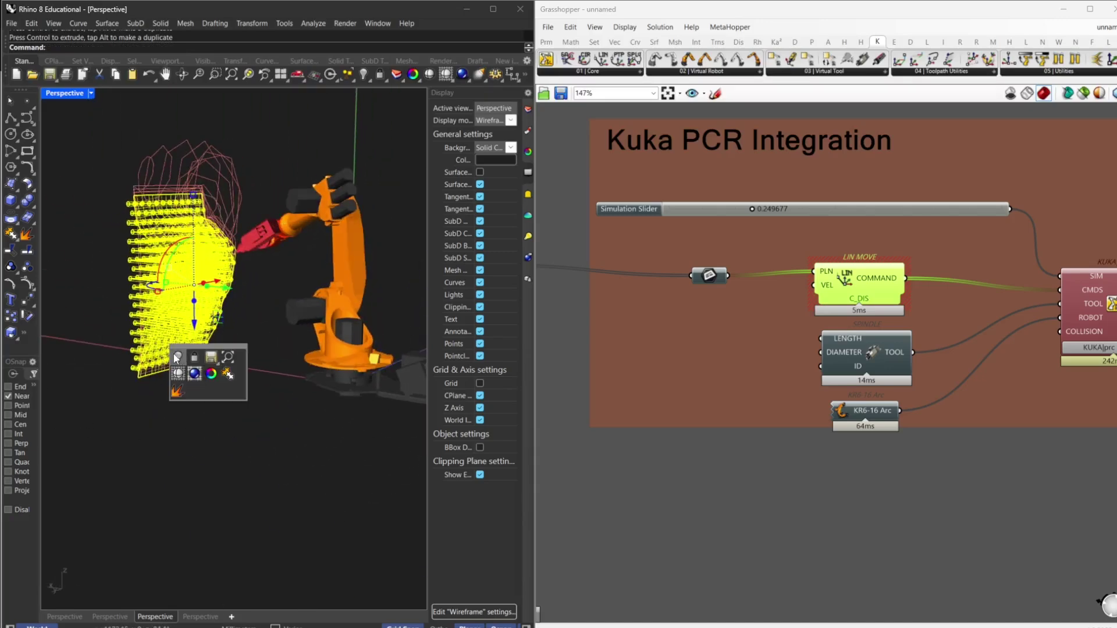
{"action": "left_click", "coordinate": [177, 357]}
{"action": "right_click_drag", "start_coordinate": [254, 330], "coordinate": [145, 323]}
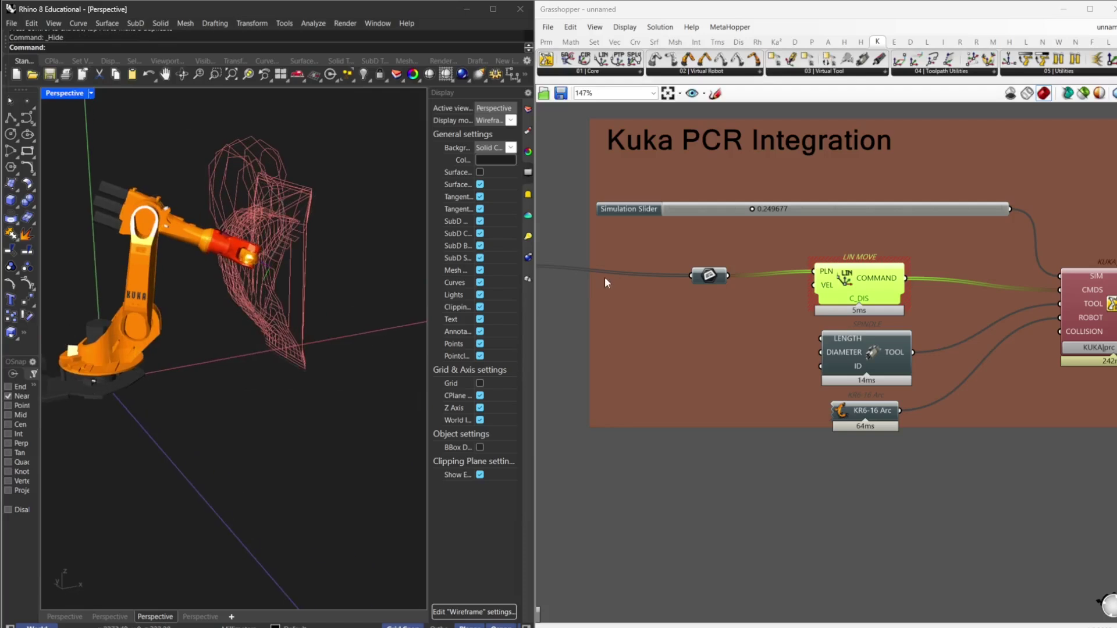
Set the Simulation Slider to 0.093419 and inspect the robot's posture against the upright toolpath
{"action": "left_click_drag", "start_coordinate": [753, 208], "coordinate": [692, 208]}
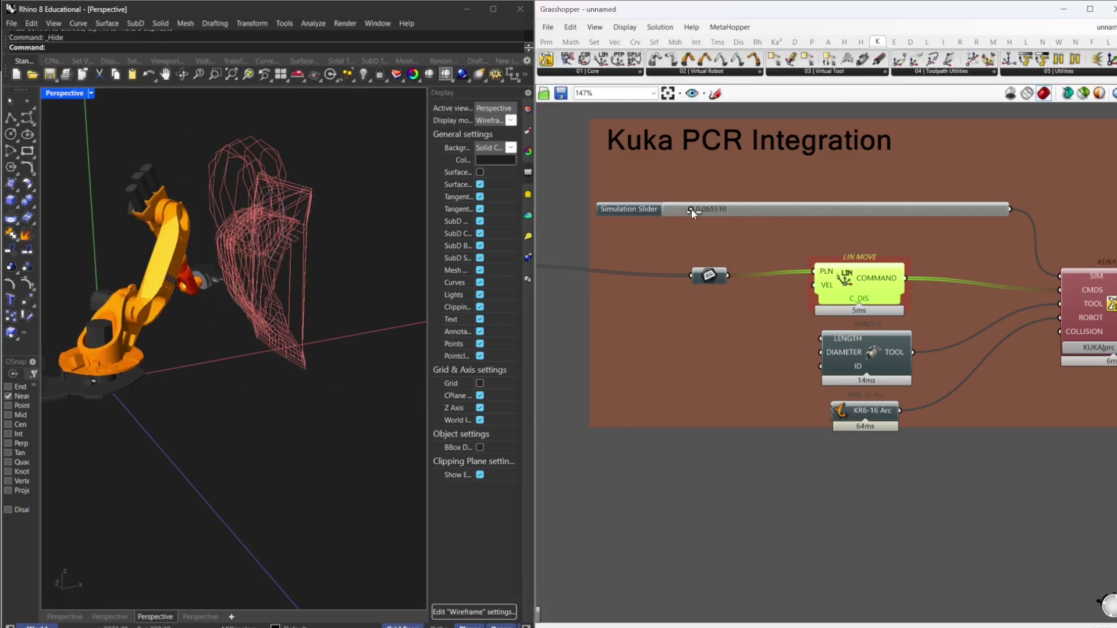
{"action": "right_click_drag", "start_coordinate": [400, 288], "coordinate": [233, 407]}
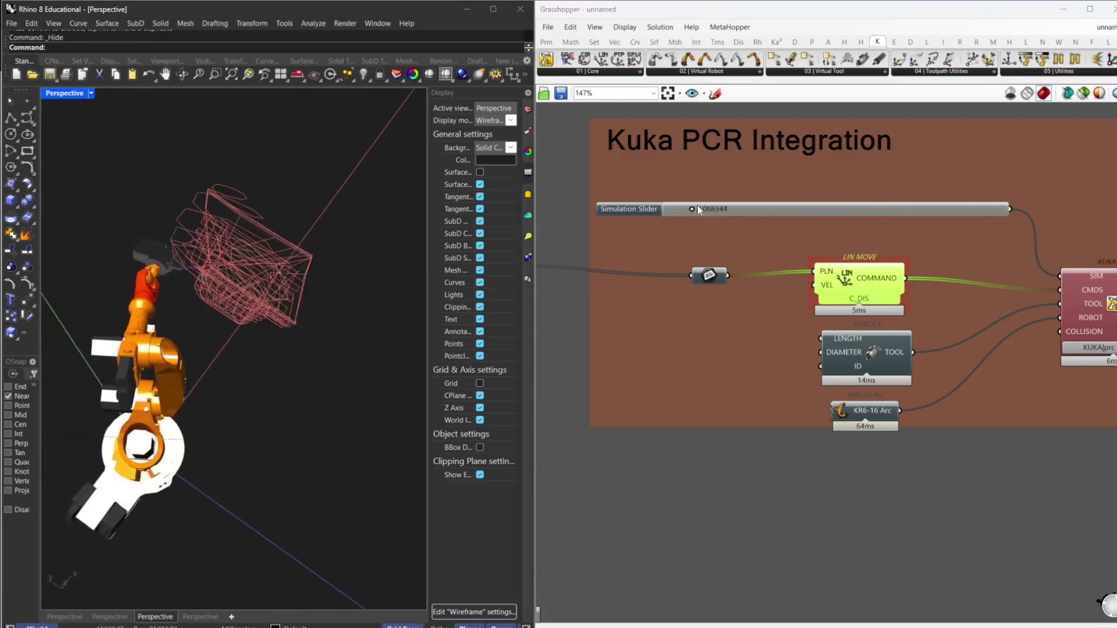
{"action": "left_click_drag", "start_coordinate": [692, 207], "coordinate": [774, 202]}
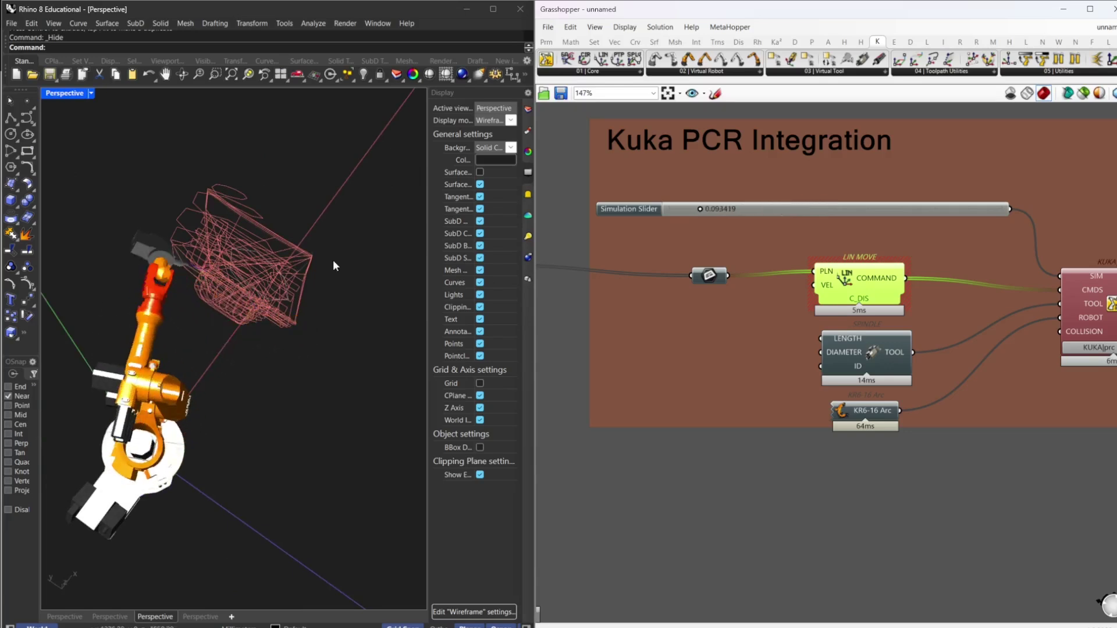
{"action": "right_click_drag", "start_coordinate": [332, 260], "coordinate": [201, 256]}
{"action": "scroll", "coordinate": [205, 268], "scroll_direction": "up", "scroll_amount": 5}
{"action": "scroll", "coordinate": [234, 259], "scroll_direction": "down", "scroll_amount": 4}
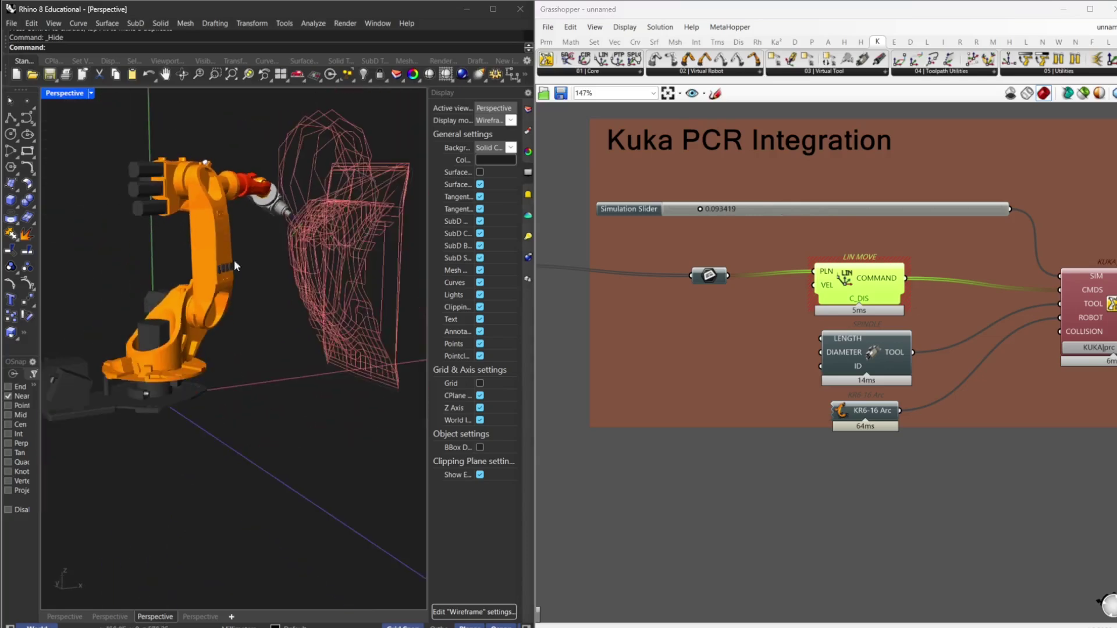
Review the robot setup and the whole definition, and switch to the "Over a surface" Grasshopper document
{"action": "right_click_drag", "start_coordinate": [271, 261], "coordinate": [243, 313], "text": "shift"}
{"action": "scroll", "coordinate": [763, 302], "scroll_direction": "down", "scroll_amount": 5}
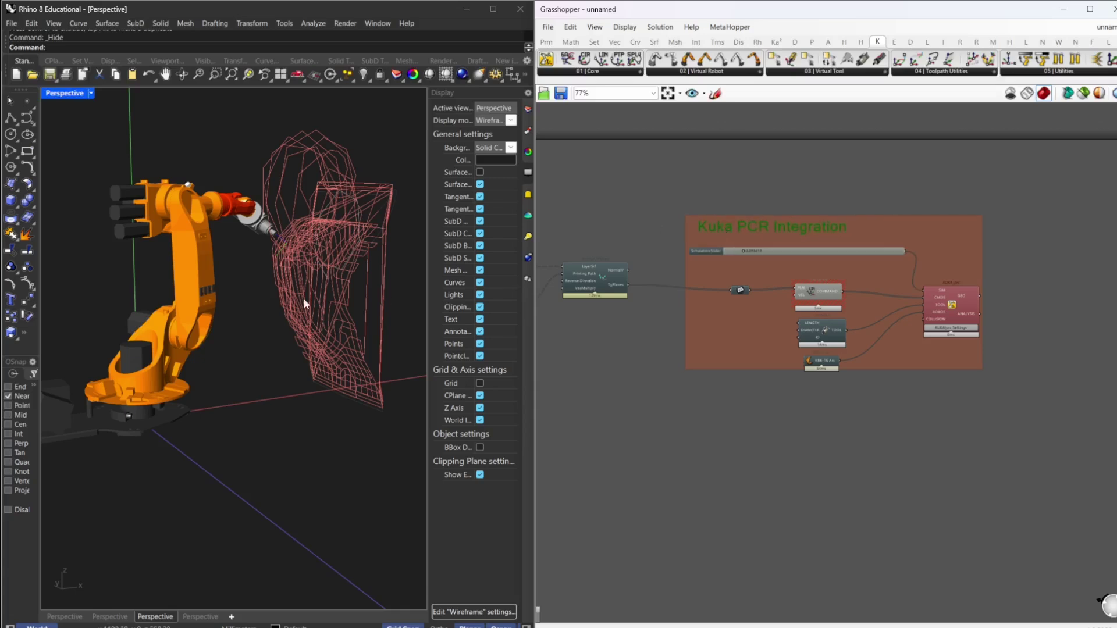
{"action": "right_click_drag", "start_coordinate": [302, 298], "coordinate": [237, 319]}
{"action": "scroll", "coordinate": [812, 316], "scroll_direction": "down", "scroll_amount": 6}
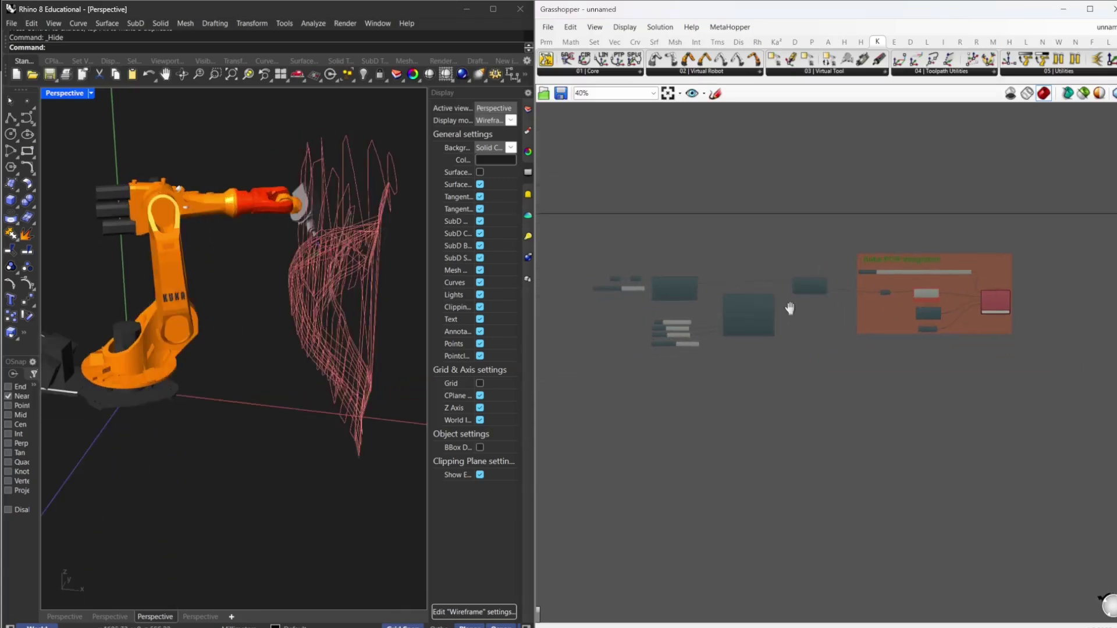
{"action": "scroll", "coordinate": [790, 309], "scroll_direction": "up", "scroll_amount": 4}
{"action": "left_click", "coordinate": [993, 246]}
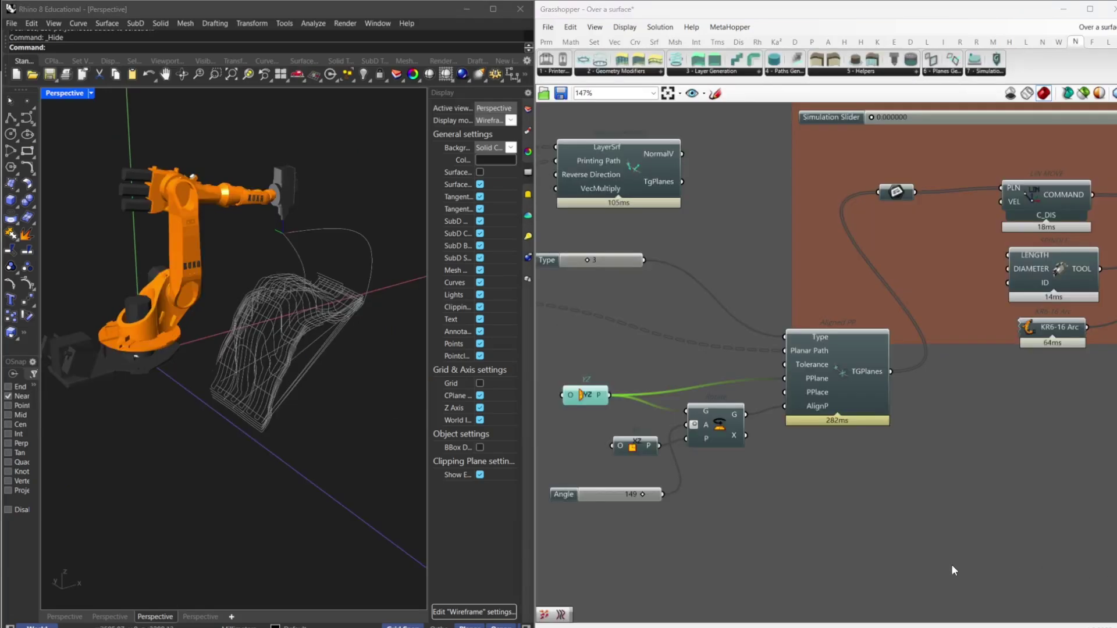
Preview the Normal PPlanes component's planes on the curved surface, and turn that preview off again
{"action": "right_click_drag", "start_coordinate": [698, 372], "coordinate": [882, 398]}
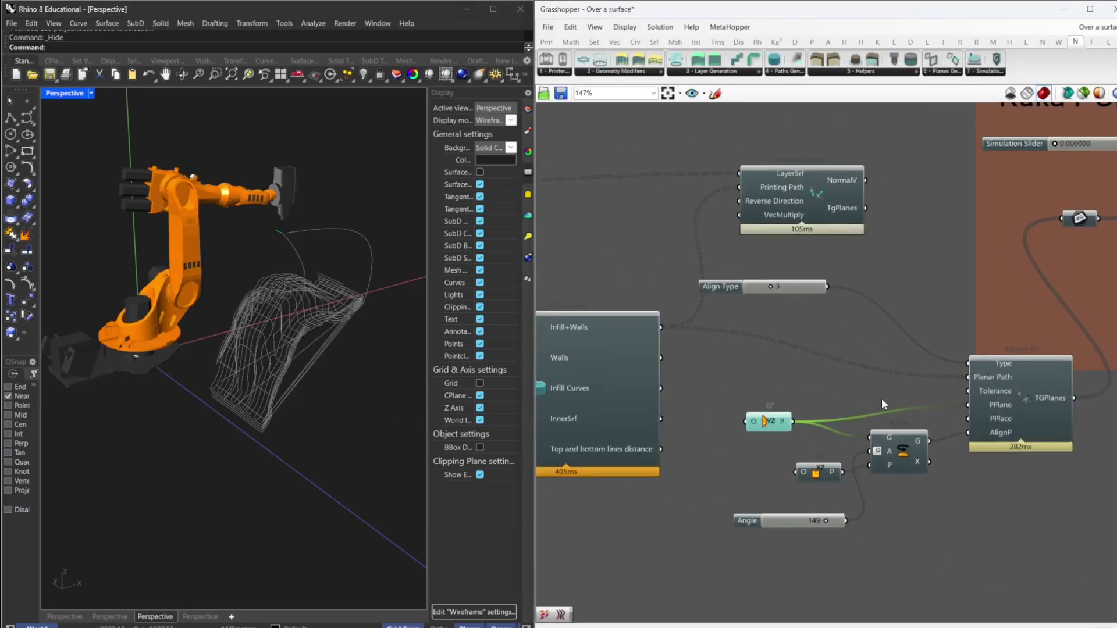
{"action": "left_click", "coordinate": [822, 219]}
{"action": "middle_click", "coordinate": [823, 219]}
{"action": "left_click", "coordinate": [841, 197]}
{"action": "right_click_drag", "start_coordinate": [316, 347], "coordinate": [337, 372]}
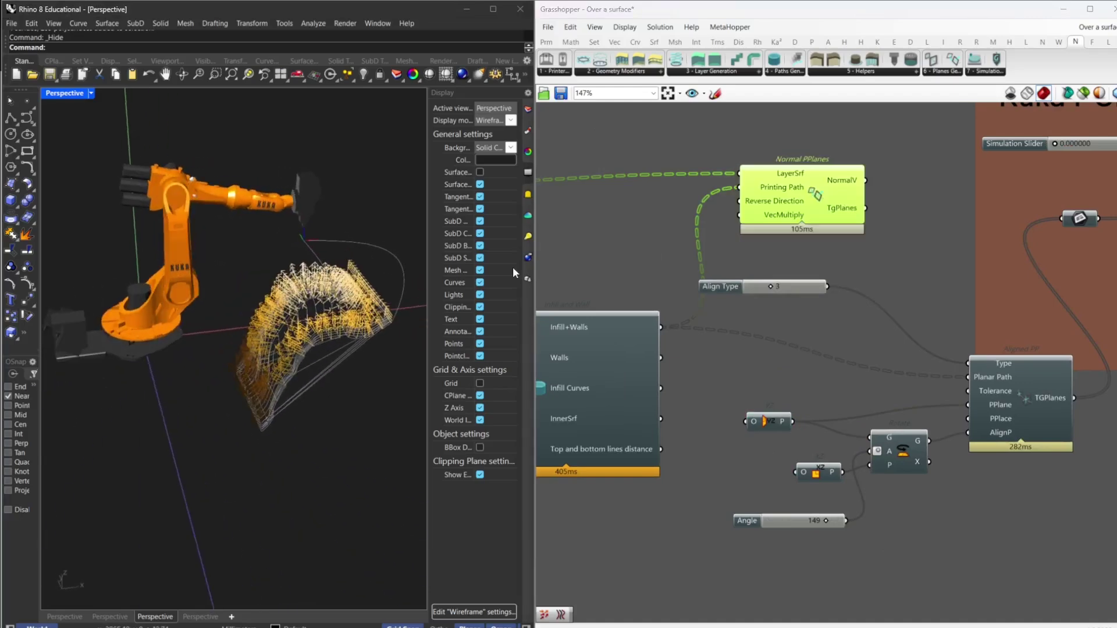
{"action": "middle_click", "coordinate": [777, 206]}
{"action": "left_click", "coordinate": [814, 170]}
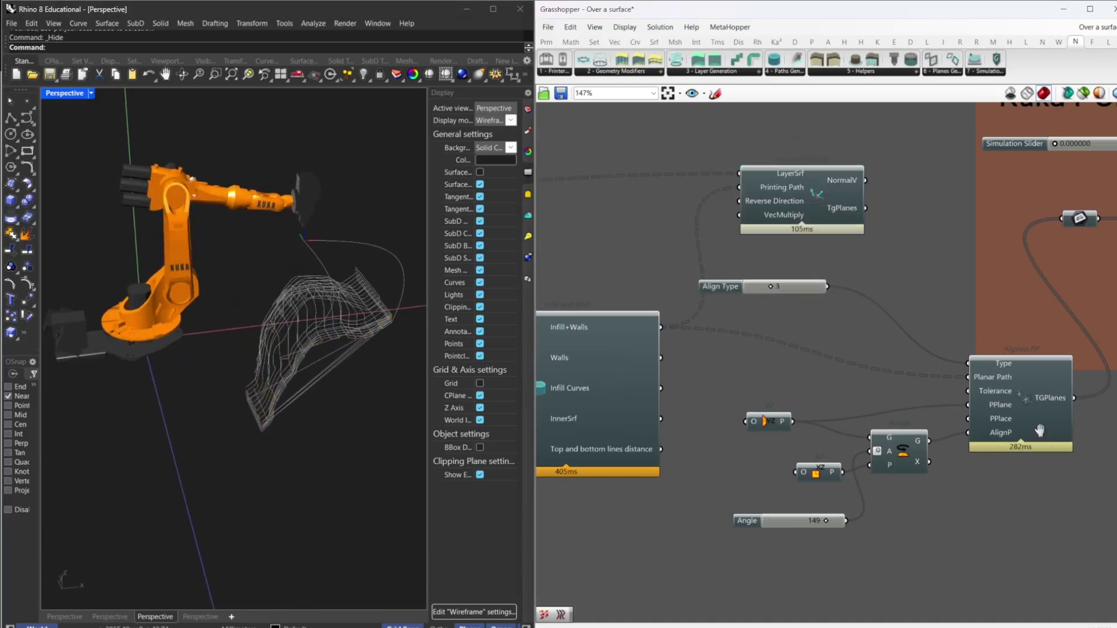
Enable the Aligned PP component's preview and examine its plane orientations up close in the model
{"action": "right_click_drag", "start_coordinate": [1041, 411], "coordinate": [926, 403]}
{"action": "middle_click", "coordinate": [917, 406]}
{"action": "left_click", "coordinate": [916, 404]}
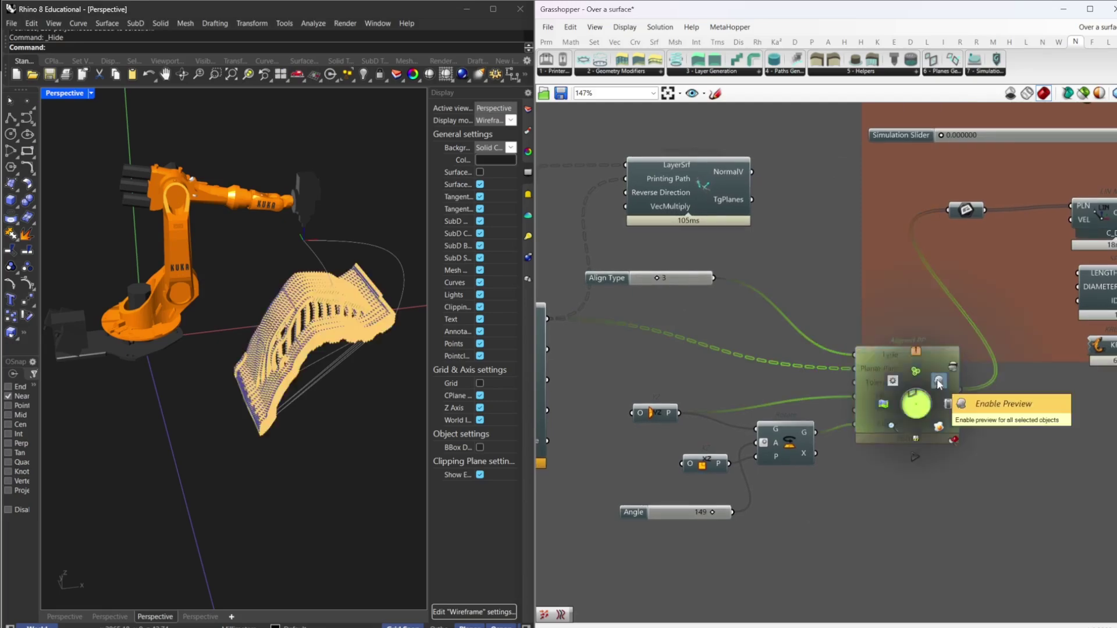
{"action": "scroll", "coordinate": [331, 429], "scroll_direction": "up", "scroll_amount": 5}
{"action": "right_click_drag", "start_coordinate": [331, 429], "coordinate": [308, 389]}
{"action": "right_click_drag", "start_coordinate": [694, 313], "coordinate": [794, 300]}
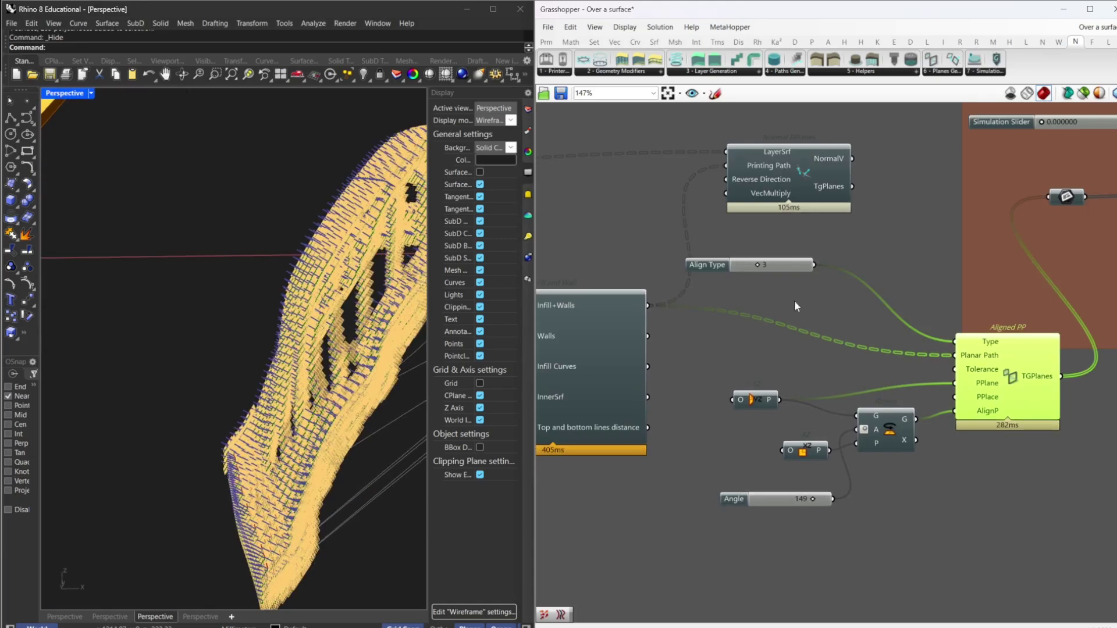
Set the Align Type slider to 0 and inspect the aligned planes along the printing path
{"action": "left_click_drag", "start_coordinate": [759, 263], "coordinate": [718, 265]}
{"action": "scroll", "coordinate": [309, 398], "scroll_direction": "down", "scroll_amount": 2}
{"action": "scroll", "coordinate": [289, 398], "scroll_direction": "down", "scroll_amount": 5}
{"action": "right_click_drag", "start_coordinate": [289, 398], "coordinate": [244, 349]}
{"action": "scroll", "coordinate": [310, 337], "scroll_direction": "up", "scroll_amount": 8}
{"action": "scroll", "coordinate": [280, 314], "scroll_direction": "down", "scroll_amount": 8}
{"action": "scroll", "coordinate": [931, 361], "scroll_direction": "down", "scroll_amount": 1}
Turn off the preview of the Aligned PP component and clear the selection
{"action": "right_click_drag", "start_coordinate": [992, 385], "coordinate": [835, 390]}
{"action": "middle_click", "coordinate": [841, 379]}
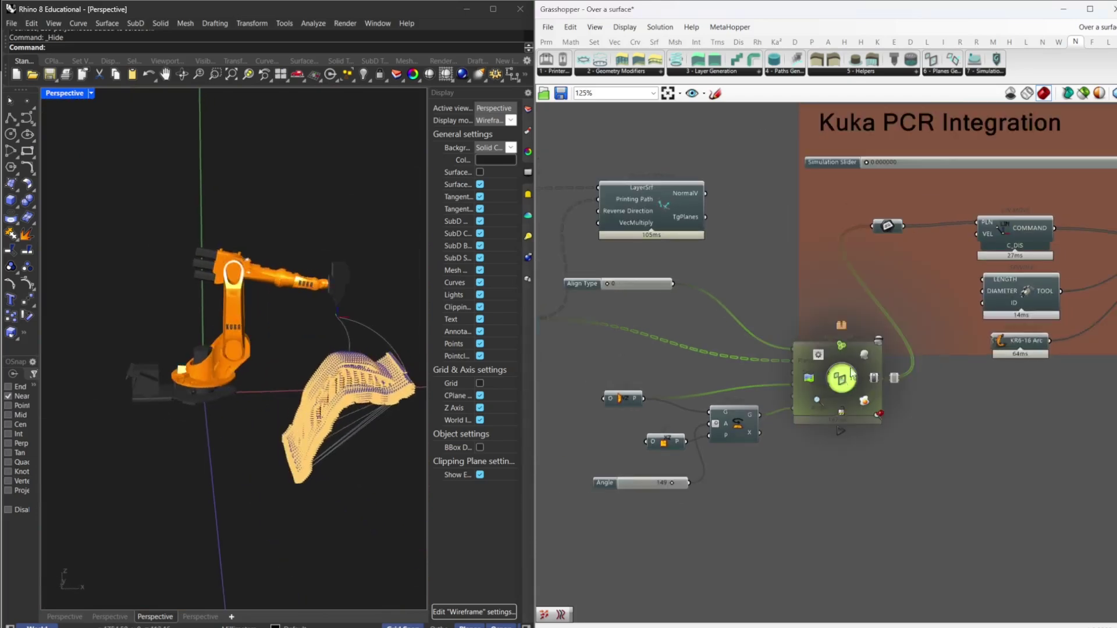
{"action": "left_click", "coordinate": [874, 345]}
{"action": "left_click", "coordinate": [751, 291]}
Advance the Simulation Slider to 0.158333, widening the Rhino viewport to check the robot's pose over the surface
{"action": "right_click_drag", "start_coordinate": [290, 416], "coordinate": [327, 424]}
{"action": "right_click_drag", "start_coordinate": [766, 279], "coordinate": [688, 254]}
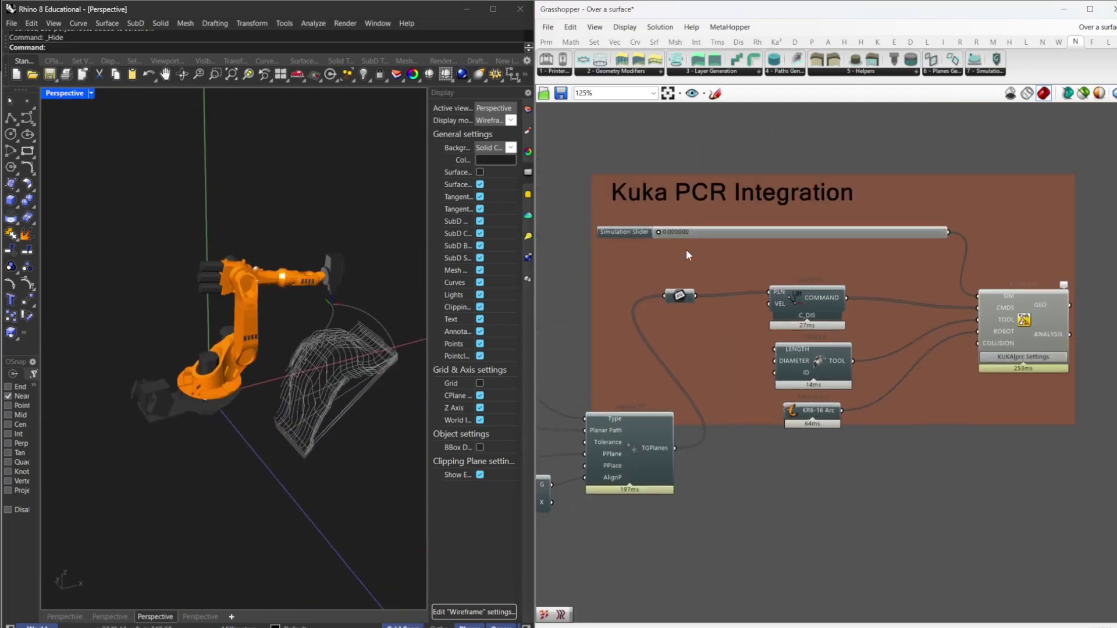
{"action": "left_click_drag", "start_coordinate": [657, 233], "coordinate": [685, 233]}
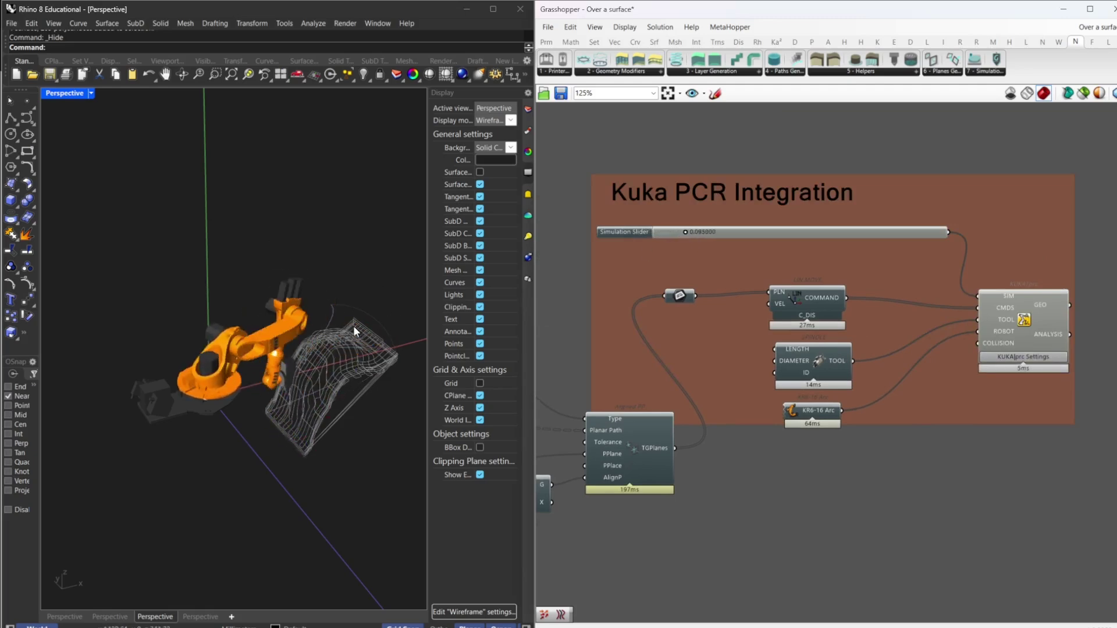
{"action": "scroll", "coordinate": [353, 326], "scroll_direction": "up", "scroll_amount": 3}
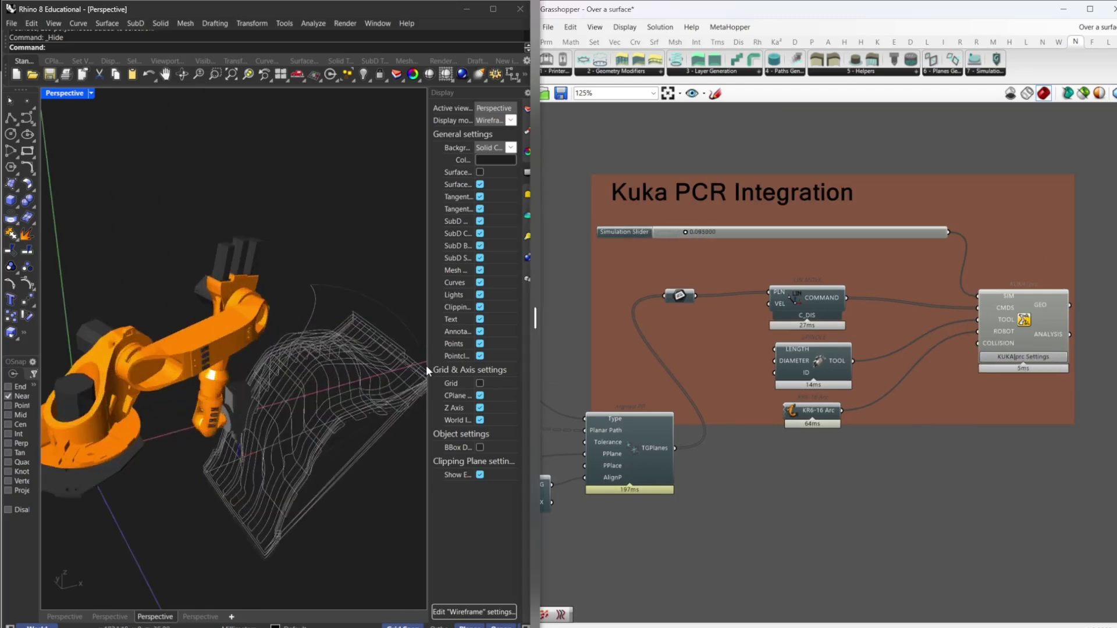
{"action": "left_click_drag", "start_coordinate": [429, 369], "coordinate": [515, 375]}
{"action": "right_click_drag", "start_coordinate": [282, 382], "coordinate": [304, 326], "text": "shift"}
{"action": "scroll", "coordinate": [303, 322], "scroll_direction": "down", "scroll_amount": 1}
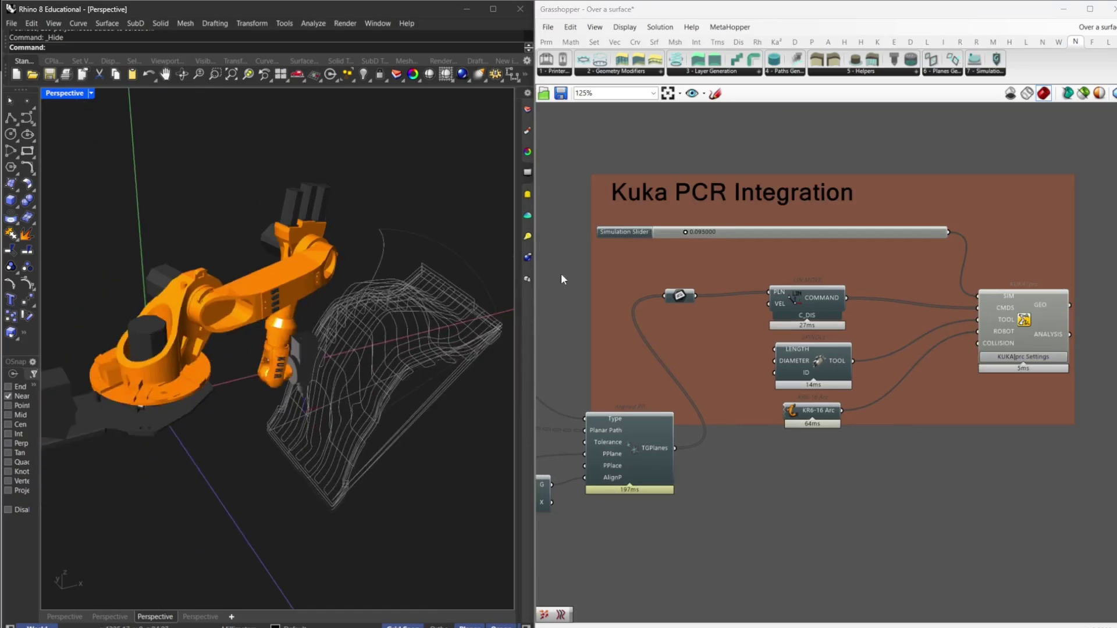
{"action": "left_click_drag", "start_coordinate": [684, 233], "coordinate": [702, 232]}
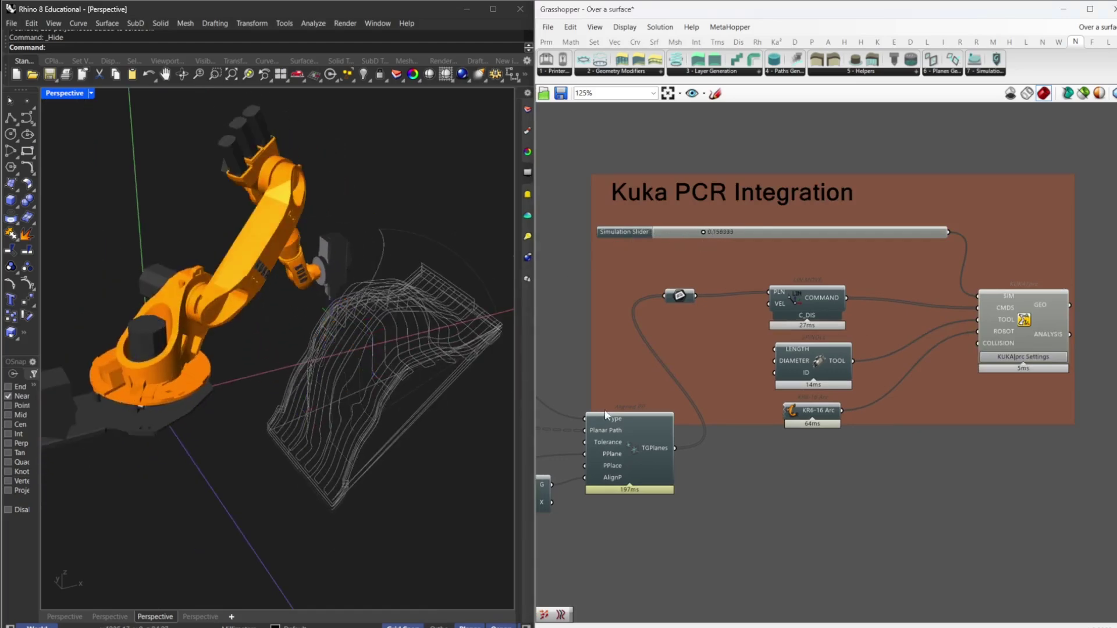
Enable the preview of the Rotate component that feeds the AlignP input
{"action": "right_click_drag", "start_coordinate": [618, 478], "coordinate": [823, 427]}
{"action": "left_click", "coordinate": [725, 445]}
{"action": "middle_click", "coordinate": [726, 444]}
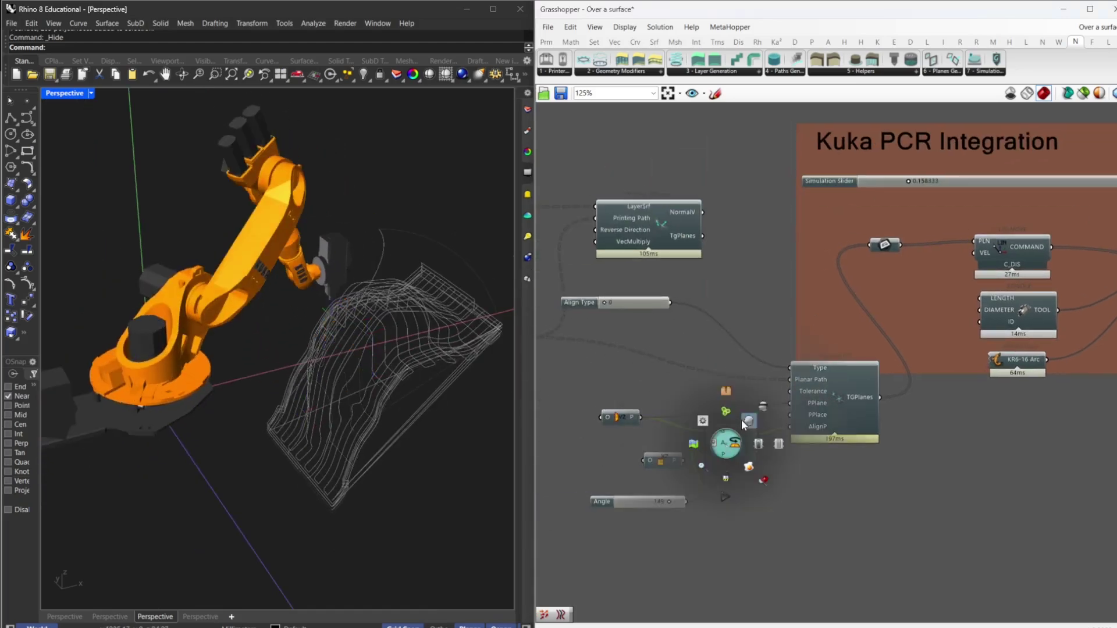
{"action": "left_click", "coordinate": [746, 421]}
Disable the preview of every component in the definition
{"action": "right_click_drag", "start_coordinate": [738, 377], "coordinate": [703, 368]}
{"action": "key", "text": "ctrl+a"}
{"action": "middle_click", "coordinate": [706, 352]}
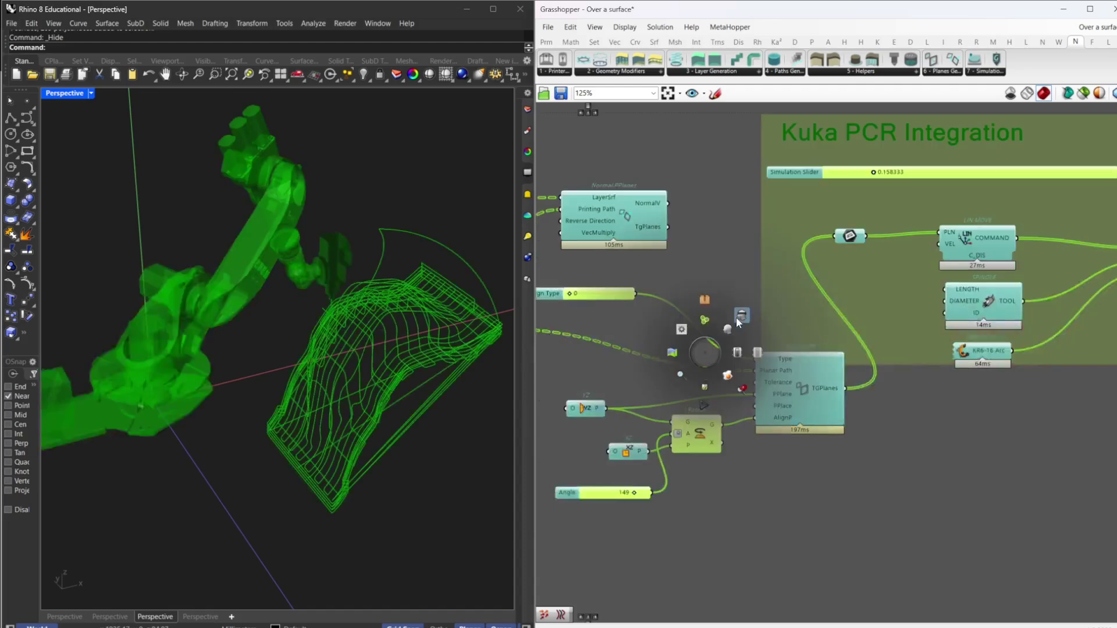
{"action": "left_click", "coordinate": [740, 316]}
Turn on the preview of the Rotate component only, to isolate the rotated plane
{"action": "left_click", "coordinate": [727, 384]}
{"action": "left_click", "coordinate": [698, 445]}
{"action": "middle_click", "coordinate": [696, 443]}
{"action": "left_click", "coordinate": [719, 419]}
Set the Angle slider that drives the plane's rotation to 90
{"action": "right_click_drag", "start_coordinate": [197, 381], "coordinate": [156, 381]}
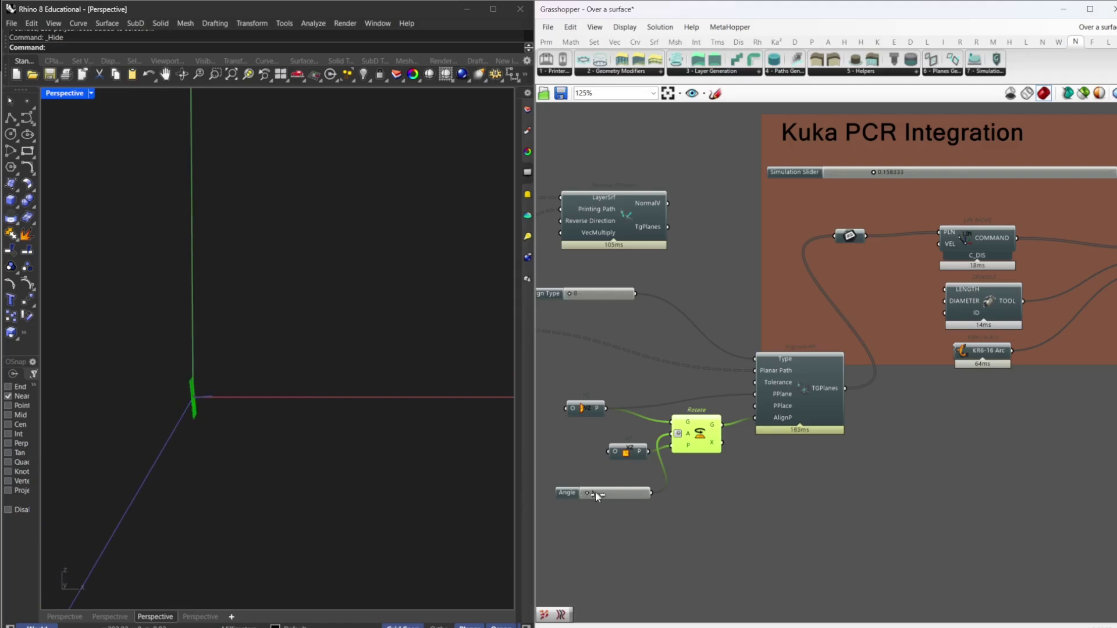
{"action": "left_click_drag", "start_coordinate": [596, 494], "coordinate": [611, 495]}
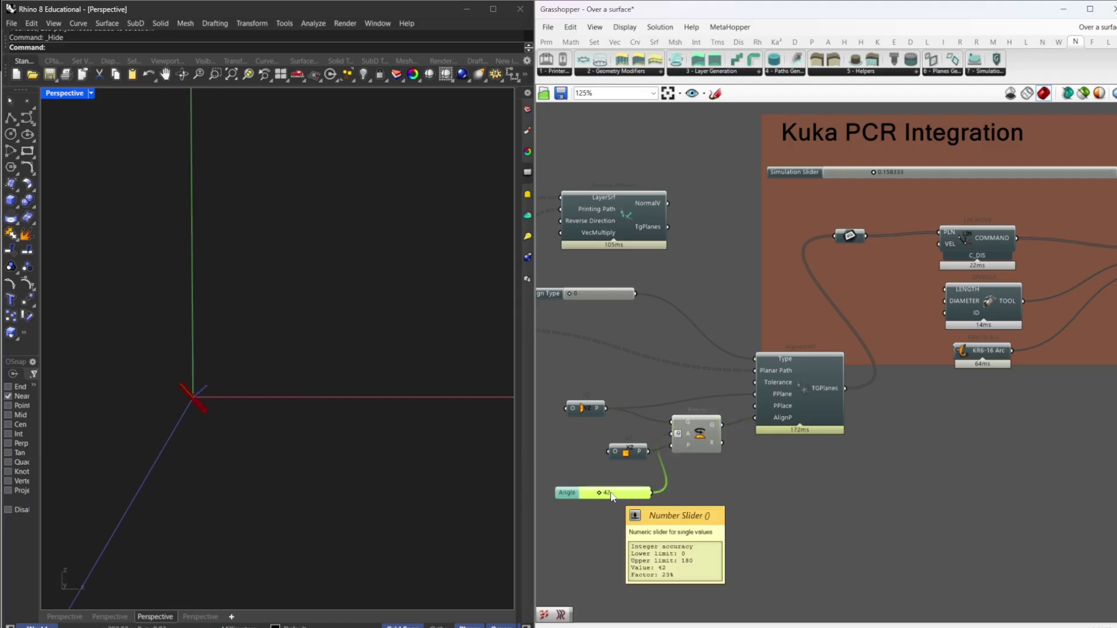
{"action": "double_click", "coordinate": [611, 494]}
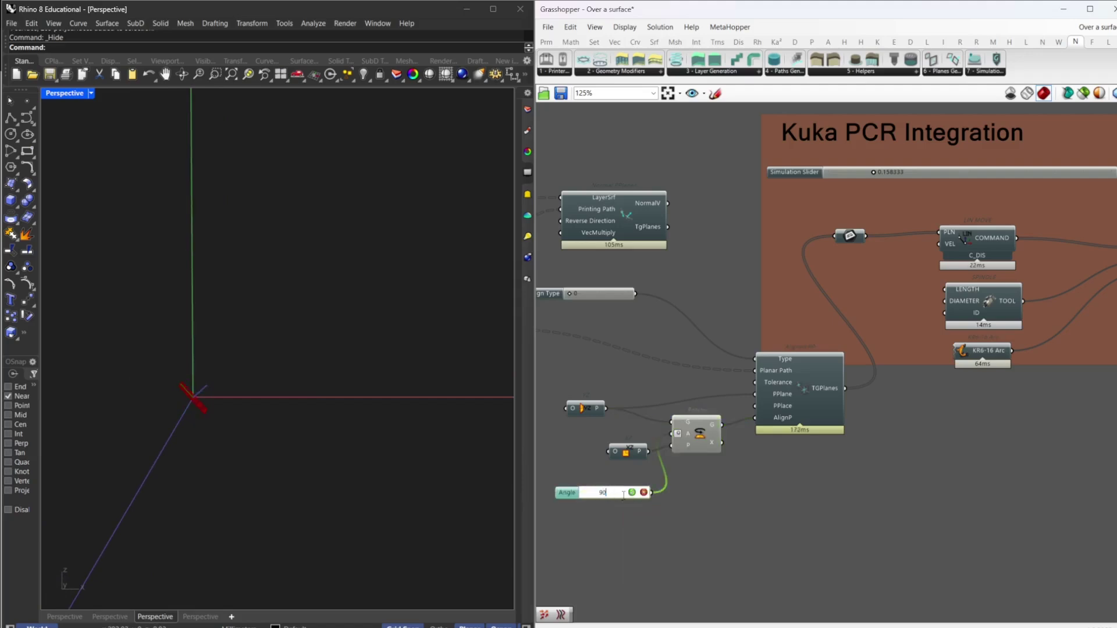
Enable the preview of the KUKA|prc core component to show the robot together with the rotated plane
{"action": "scroll", "coordinate": [788, 432], "scroll_direction": "down", "scroll_amount": 4}
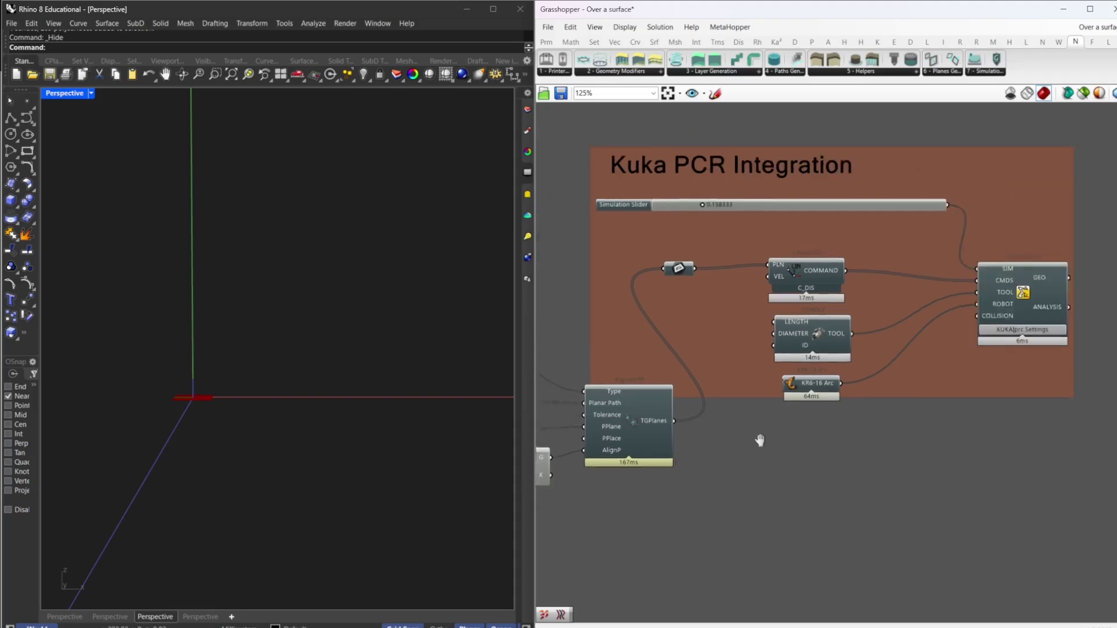
{"action": "middle_click", "coordinate": [952, 332]}
{"action": "left_click", "coordinate": [973, 312]}
{"action": "scroll", "coordinate": [263, 411], "scroll_direction": "down", "scroll_amount": 12}
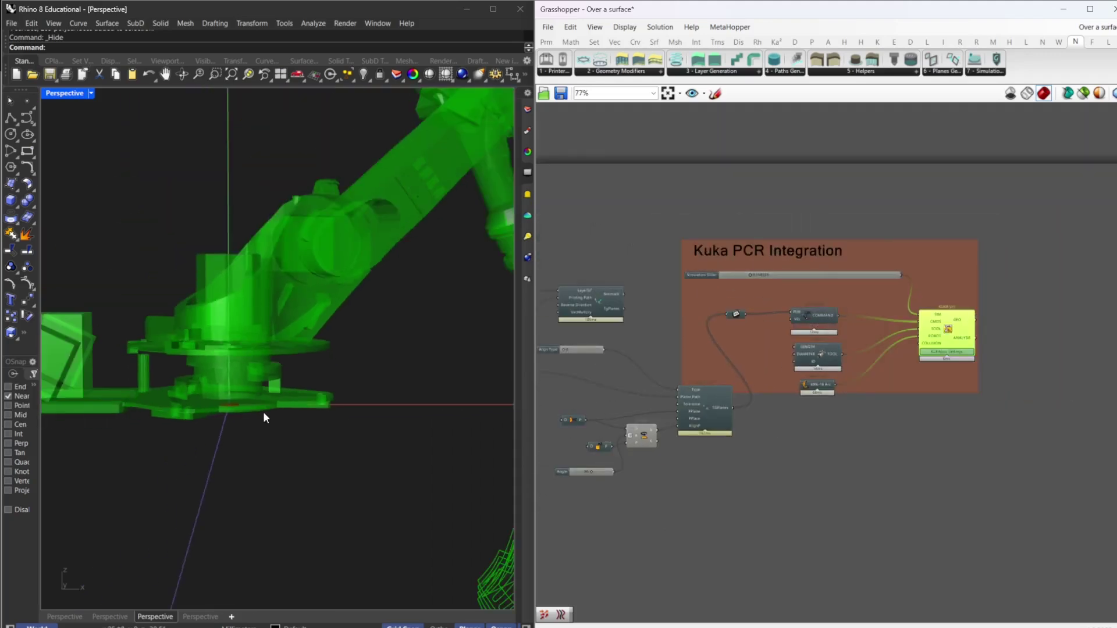
Enable the preview of the Aligned PP component so its planes show together with the robot
{"action": "right_click_drag", "start_coordinate": [299, 396], "coordinate": [367, 415]}
{"action": "left_click", "coordinate": [704, 403]}
{"action": "middle_click", "coordinate": [700, 403]}
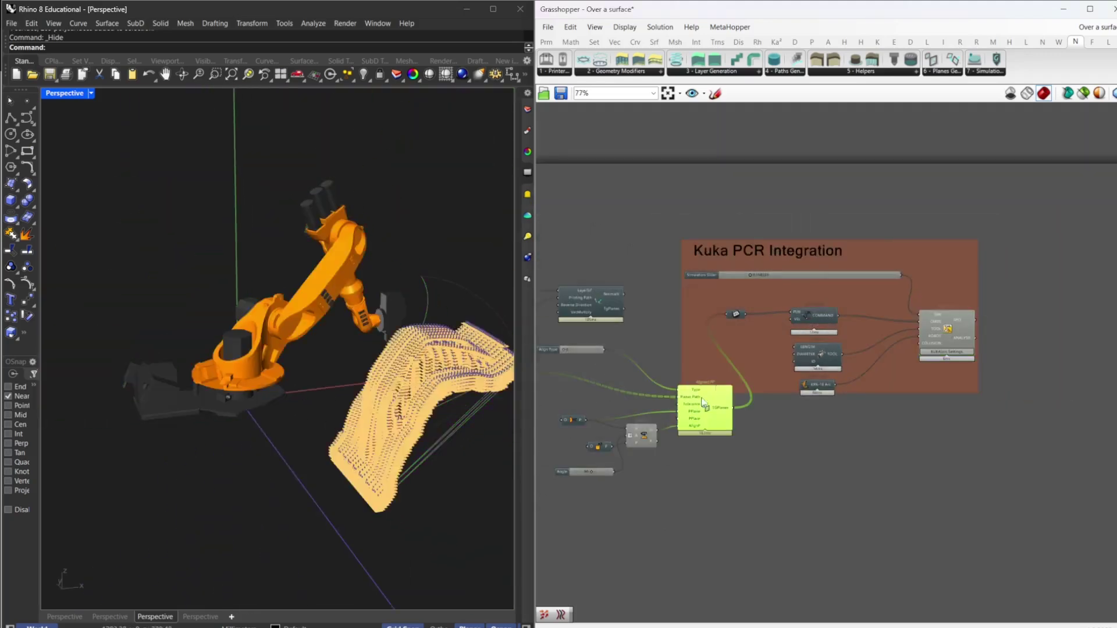
Set the Angle slider that feeds the Rotate component to 152 while the Align Type is 0
{"action": "scroll", "coordinate": [713, 464], "scroll_direction": "up", "scroll_amount": 5}
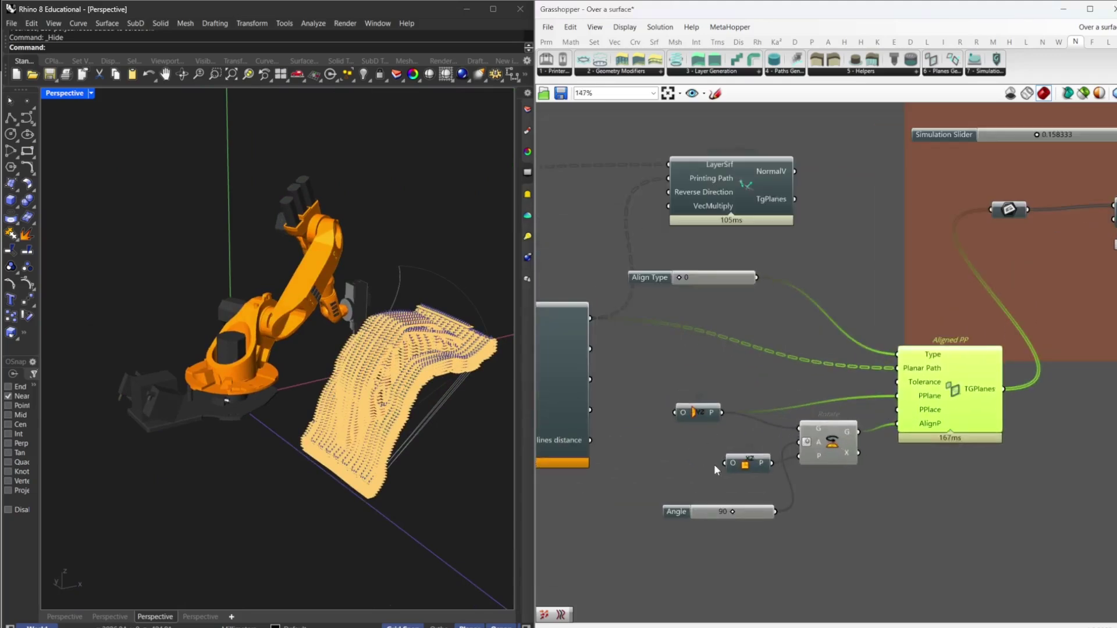
{"action": "scroll", "coordinate": [690, 513], "scroll_direction": "up", "scroll_amount": 3}
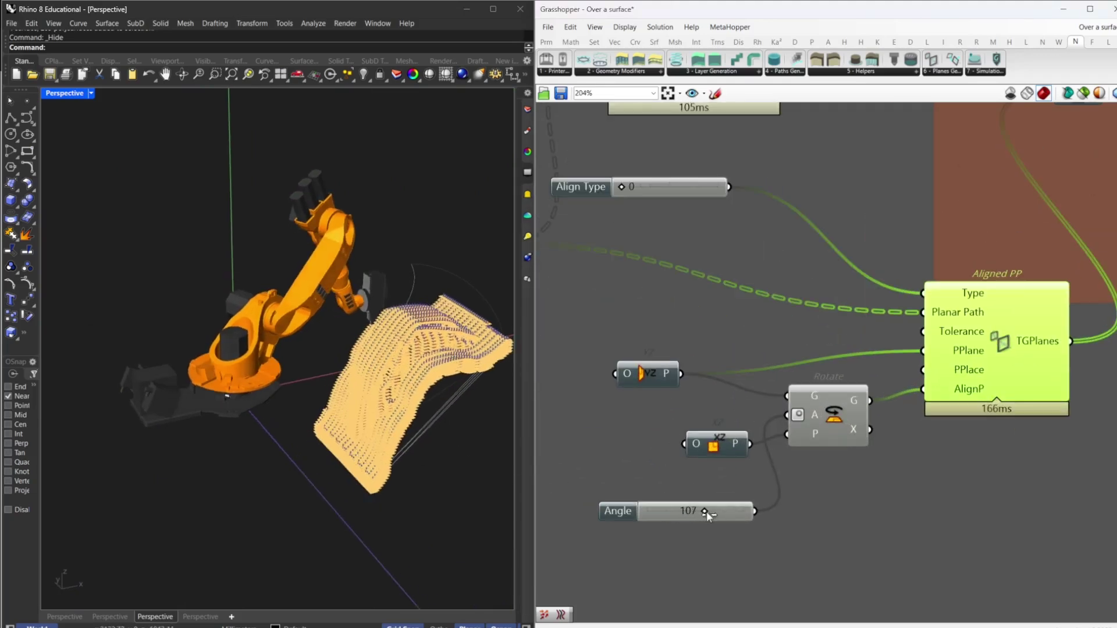
{"action": "left_click_drag", "start_coordinate": [714, 511], "coordinate": [728, 512]}
Set the Align Type slider of the Aligned PP component to 3 and view the reoriented planes and robot from the side
{"action": "left_click", "coordinate": [637, 187]}
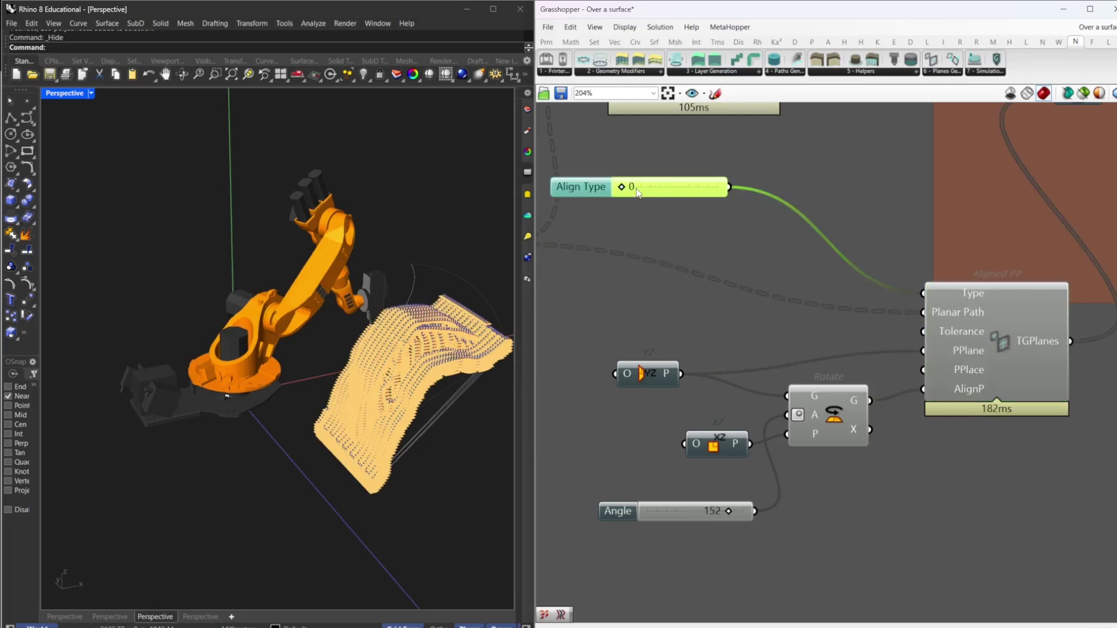
{"action": "right_click_drag", "start_coordinate": [972, 302], "coordinate": [912, 299]}
{"action": "right_click_drag", "start_coordinate": [590, 213], "coordinate": [640, 211]}
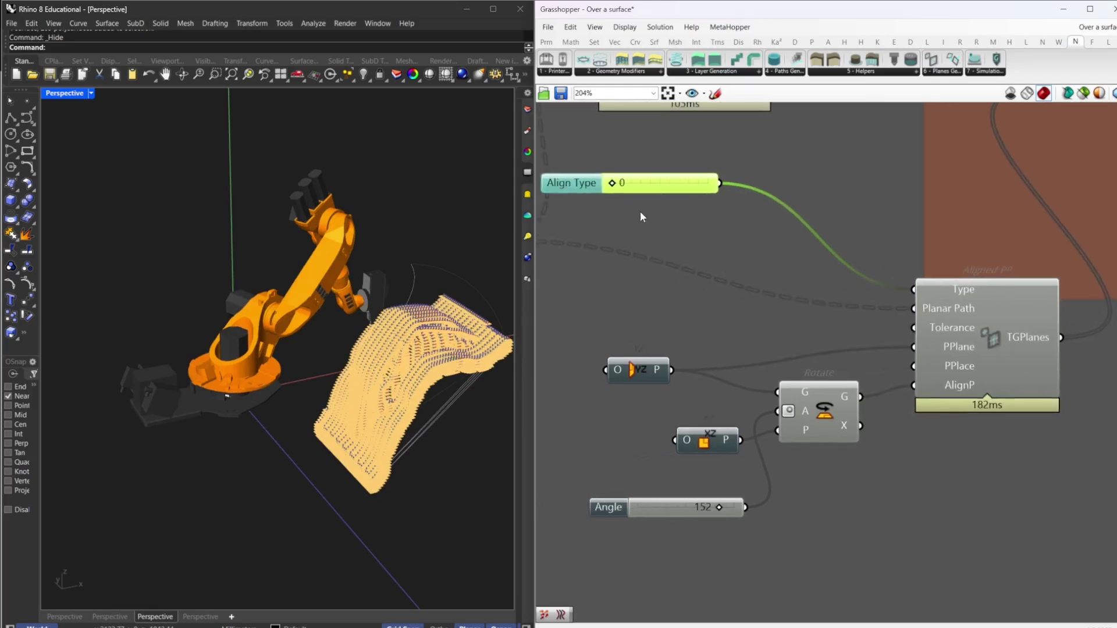
{"action": "left_click_drag", "start_coordinate": [674, 189], "coordinate": [641, 190]}
{"action": "right_click_drag", "start_coordinate": [321, 401], "coordinate": [337, 353]}
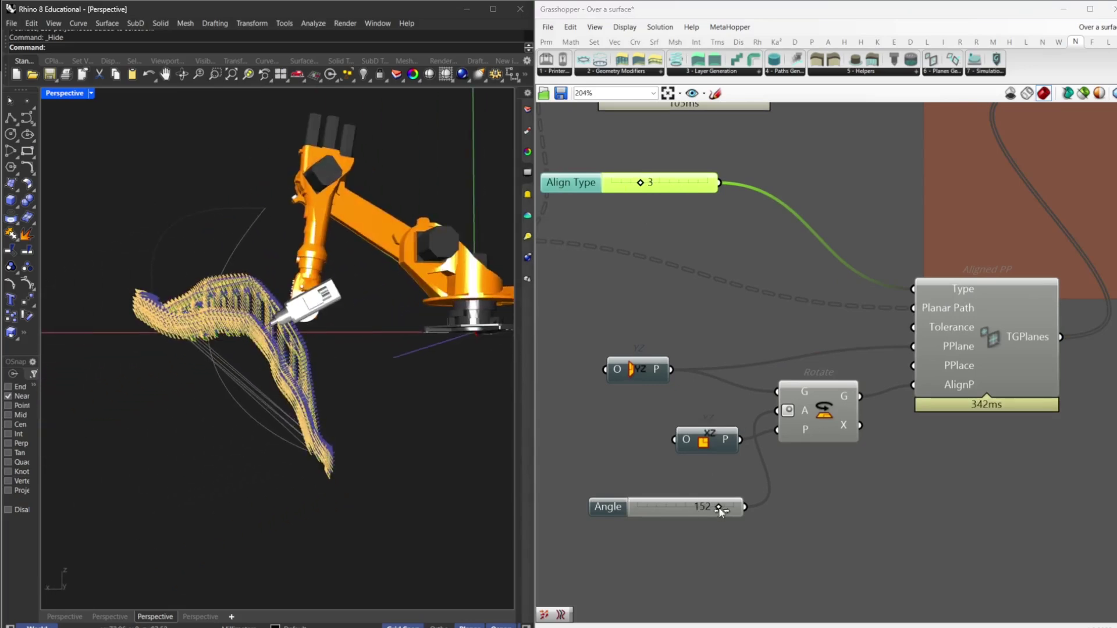
Test the rotated plane at an Angle of 93, and settle the Angle slider on 133
{"action": "left_click_drag", "start_coordinate": [703, 512], "coordinate": [693, 512]}
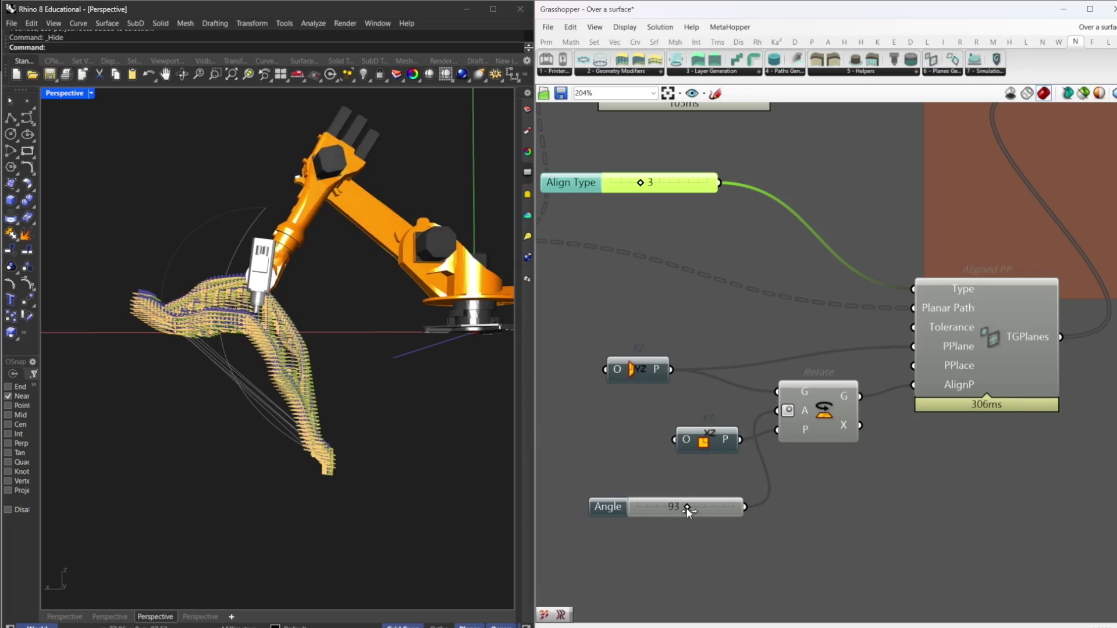
{"action": "left_click_drag", "start_coordinate": [701, 512], "coordinate": [710, 514]}
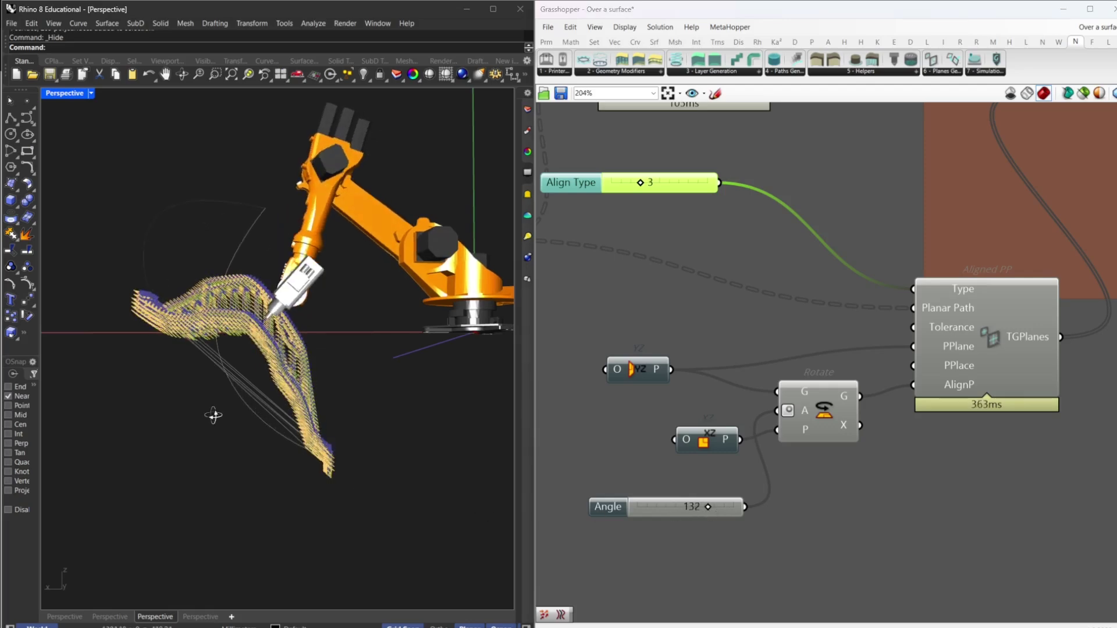
{"action": "right_click_drag", "start_coordinate": [213, 416], "coordinate": [274, 418]}
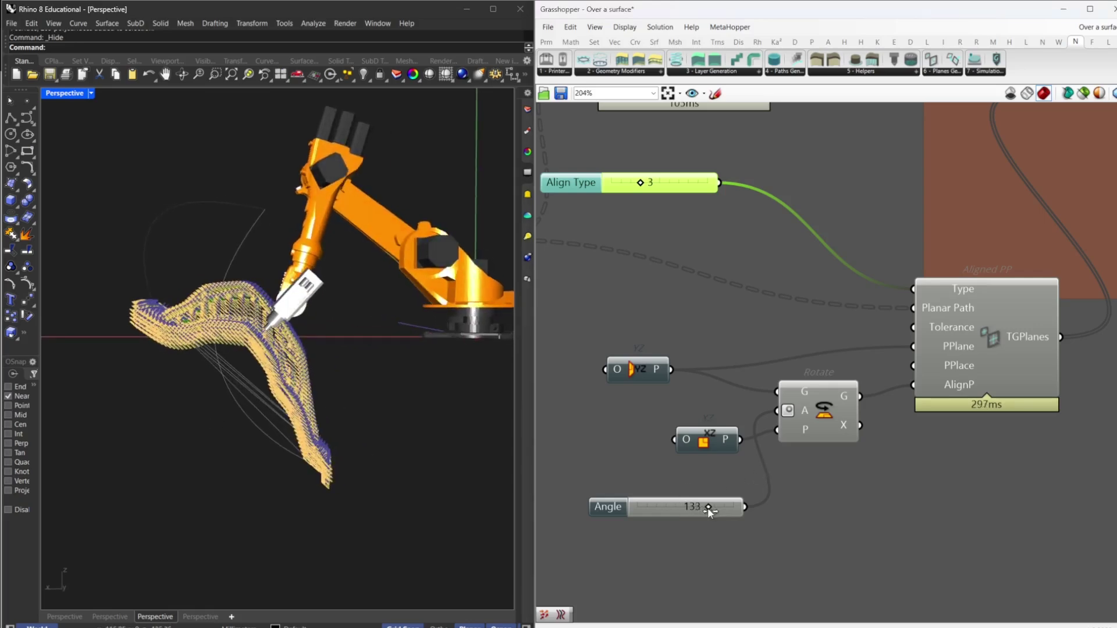
Examine the tool's orientation against the aligned planes from several viewpoints, and the collision input of the KUKA|prc core component
{"action": "right_click_drag", "start_coordinate": [314, 377], "coordinate": [408, 448]}
{"action": "scroll", "coordinate": [372, 350], "scroll_direction": "up", "scroll_amount": 7}
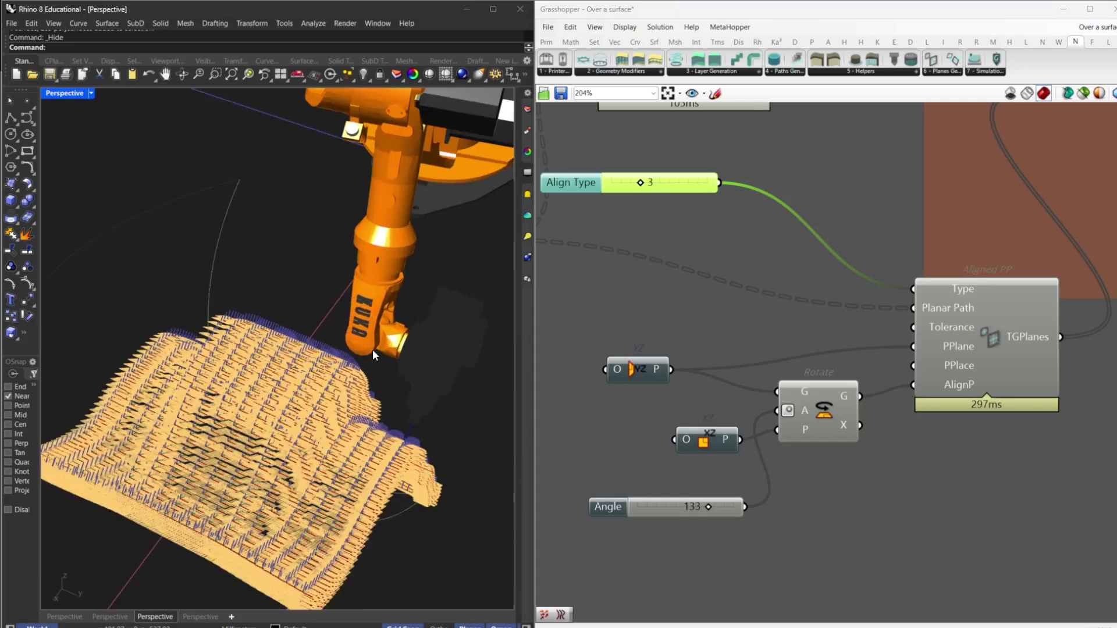
{"action": "right_click_drag", "start_coordinate": [348, 382], "coordinate": [347, 341]}
{"action": "mouse_move", "coordinate": [307, 385]}
{"action": "right_mouse_down"}
{"action": "mouse_move", "coordinate": [320, 360]}
{"action": "mouse_move", "coordinate": [295, 311]}
{"action": "mouse_move", "coordinate": [323, 305]}
{"action": "mouse_move", "coordinate": [303, 372]}
{"action": "right_mouse_up"}
{"action": "scroll", "coordinate": [337, 316], "scroll_direction": "down", "scroll_amount": 5}
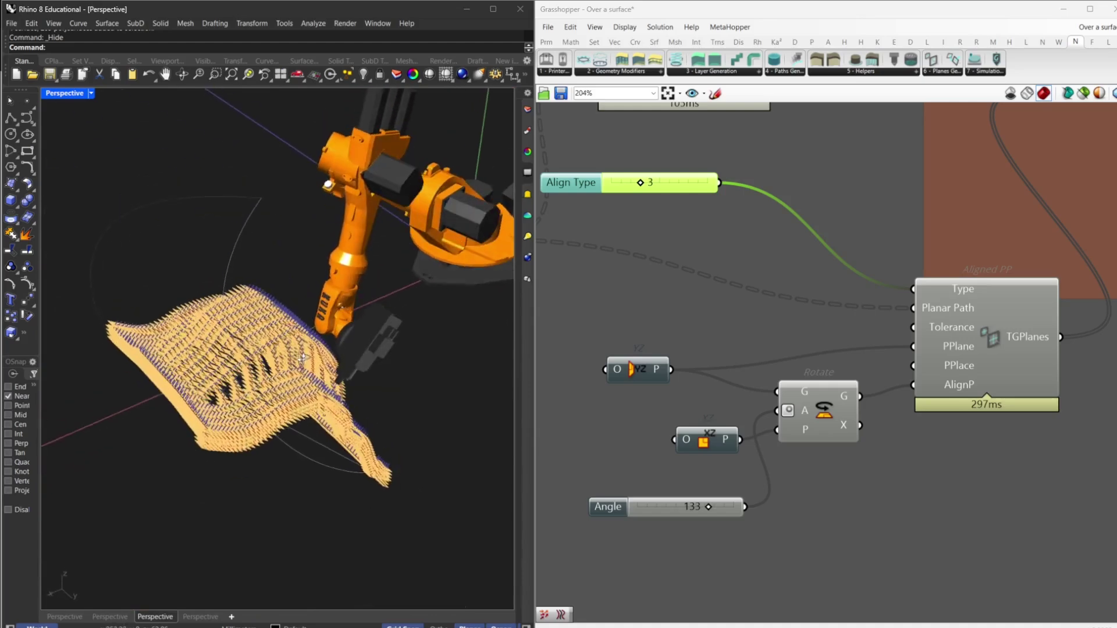
{"action": "right_click_drag", "start_coordinate": [861, 358], "coordinate": [700, 410]}
{"action": "scroll", "coordinate": [700, 410], "scroll_direction": "down", "scroll_amount": 6}
{"action": "right_click_drag", "start_coordinate": [918, 366], "coordinate": [810, 398]}
{"action": "scroll", "coordinate": [735, 390], "scroll_direction": "up", "scroll_amount": 10}
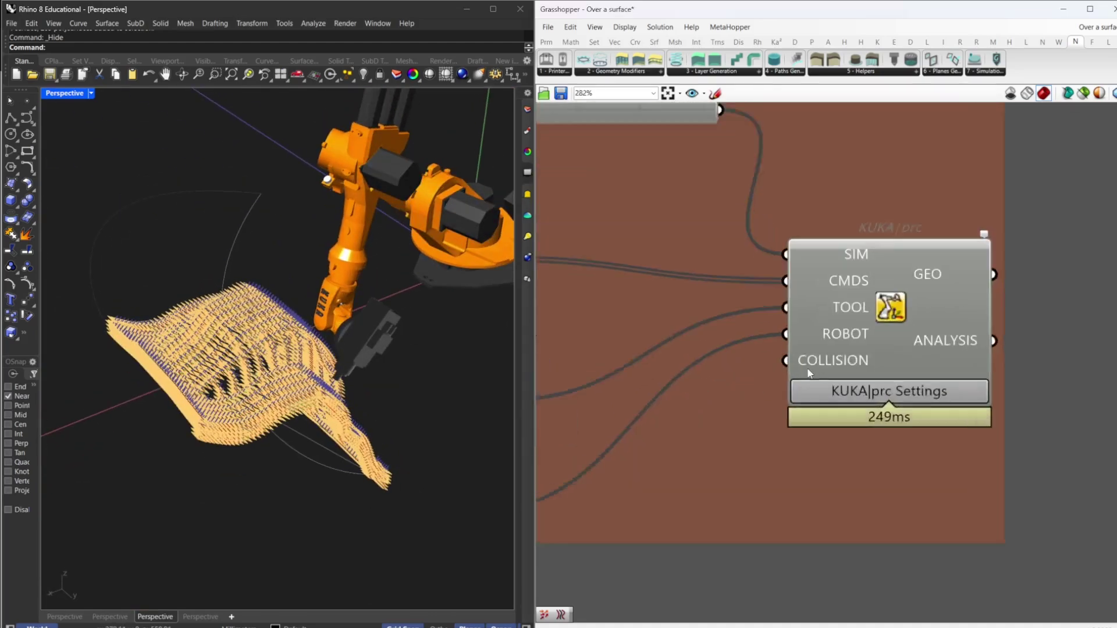
Set the Simulation Slider to 0.132232 to move the robot to another point of the printing path
{"action": "right_click_drag", "start_coordinate": [407, 378], "coordinate": [401, 430]}
{"action": "scroll", "coordinate": [697, 422], "scroll_direction": "down", "scroll_amount": 5}
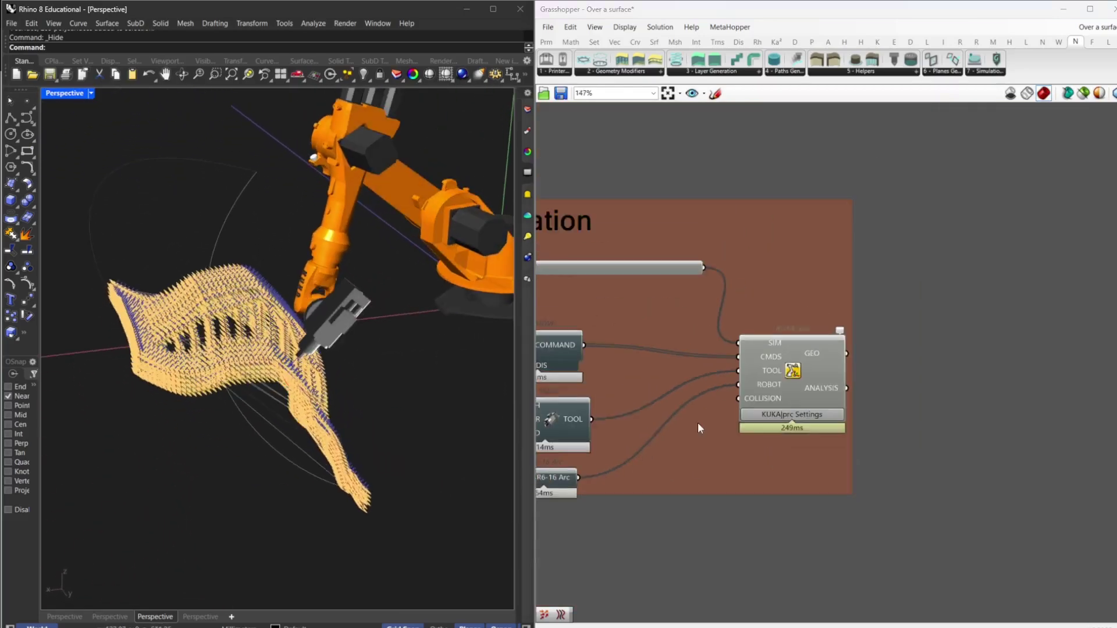
{"action": "scroll", "coordinate": [637, 317], "scroll_direction": "up", "scroll_amount": 3}
{"action": "mouse_move", "coordinate": [648, 292]}
{"action": "left_mouse_down"}
{"action": "mouse_move", "coordinate": [698, 292]}
{"action": "mouse_move", "coordinate": [634, 293]}
{"action": "left_mouse_up"}
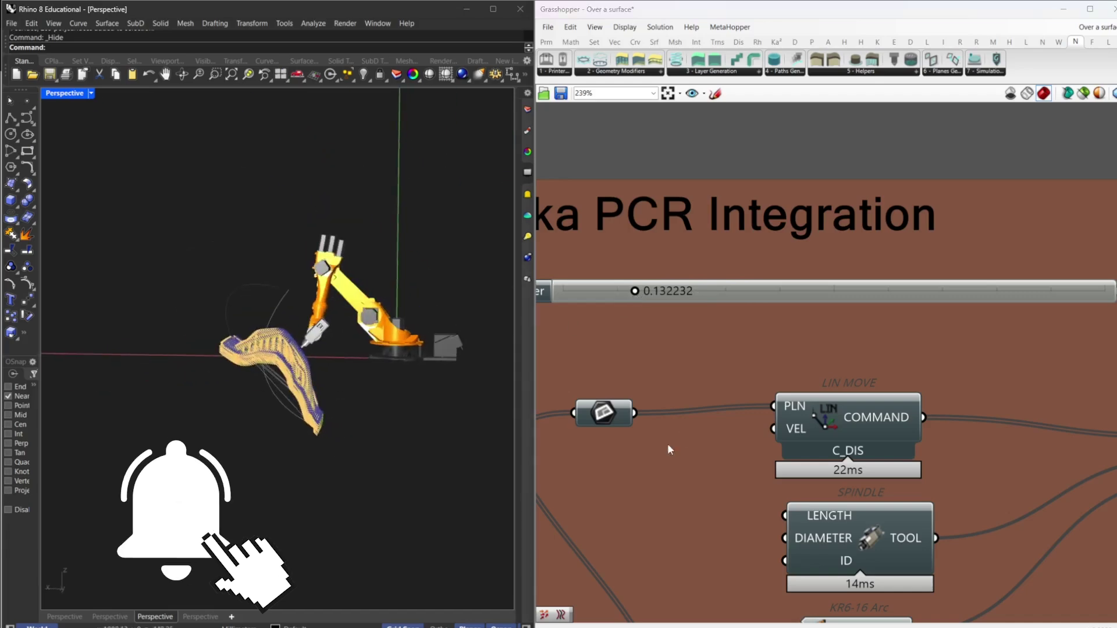
Set the Angle slider of the rotated alignment plane to 139 to adjust the robot's posture
{"action": "scroll", "coordinate": [745, 437], "scroll_direction": "down", "scroll_amount": 5}
{"action": "scroll", "coordinate": [763, 437], "scroll_direction": "up", "scroll_amount": 5}
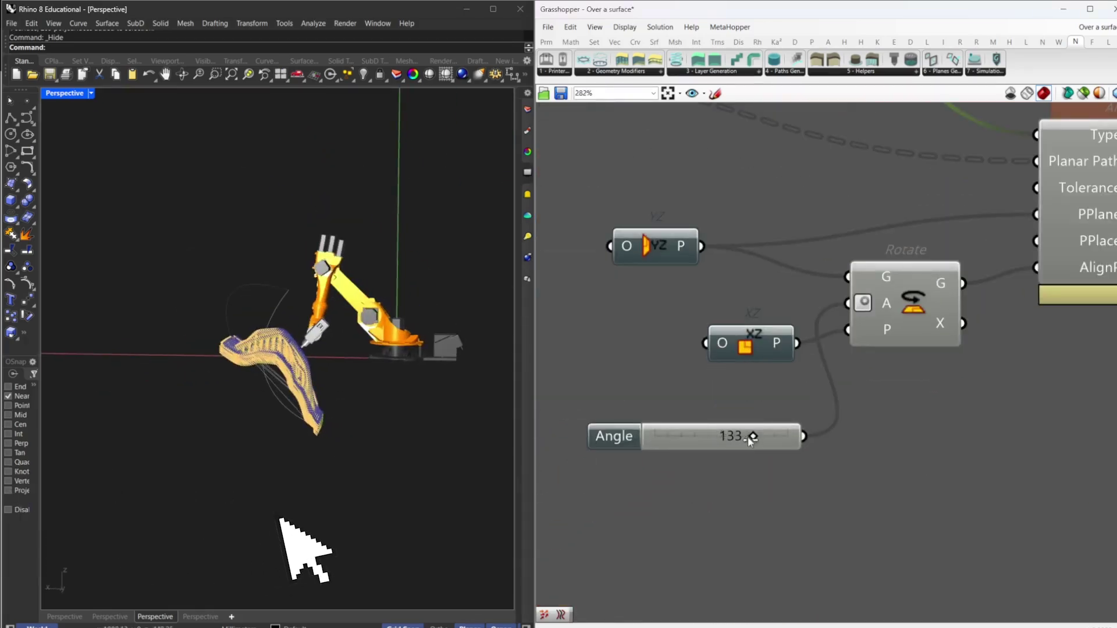
{"action": "left_click_drag", "start_coordinate": [749, 438], "coordinate": [754, 438]}
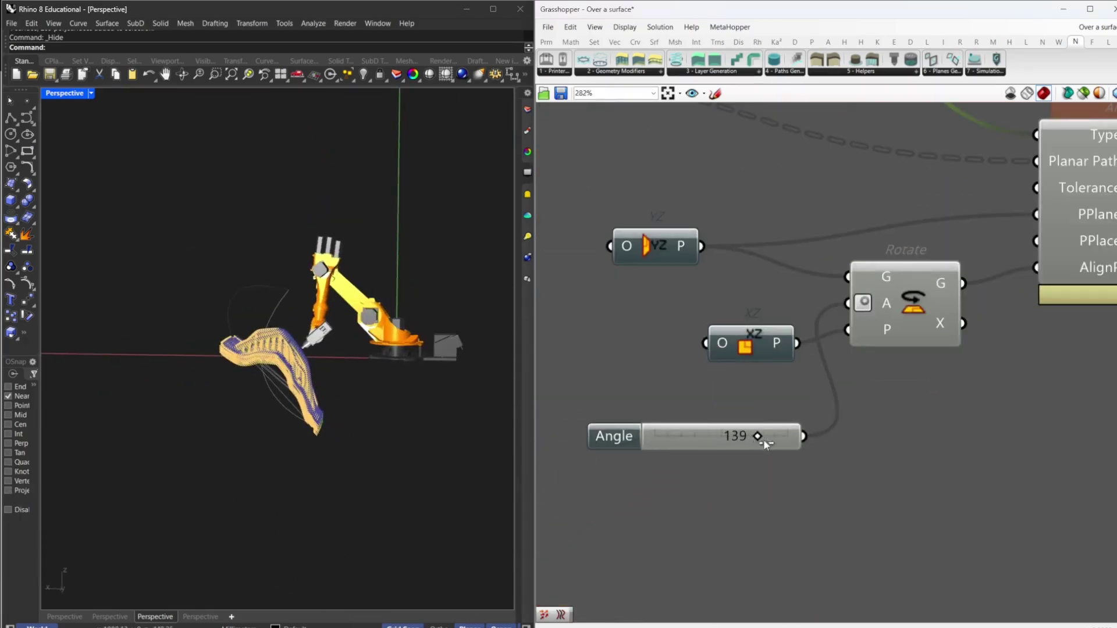